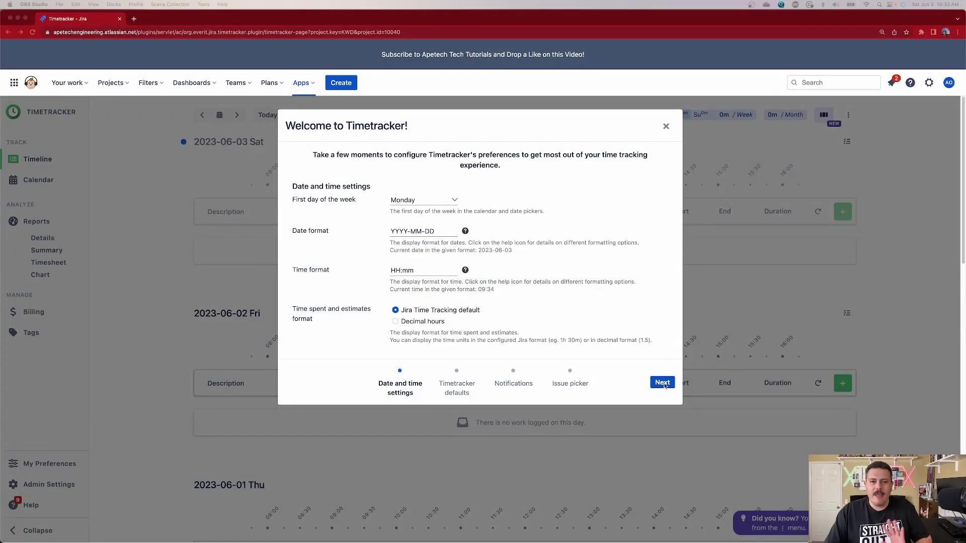
Accept the default Timetracker, Notifications and Issue picker settings and finish the welcome setup.
click(662, 384)
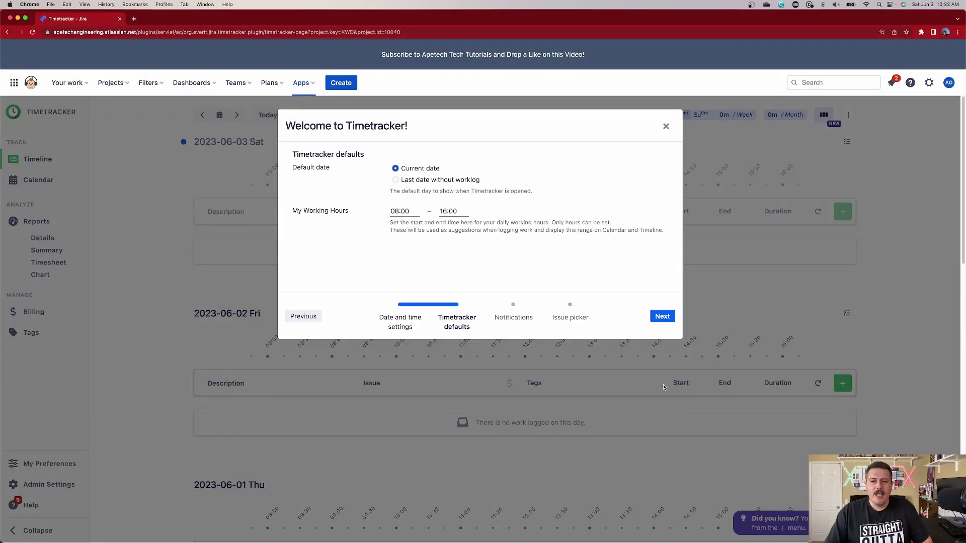
click(665, 317)
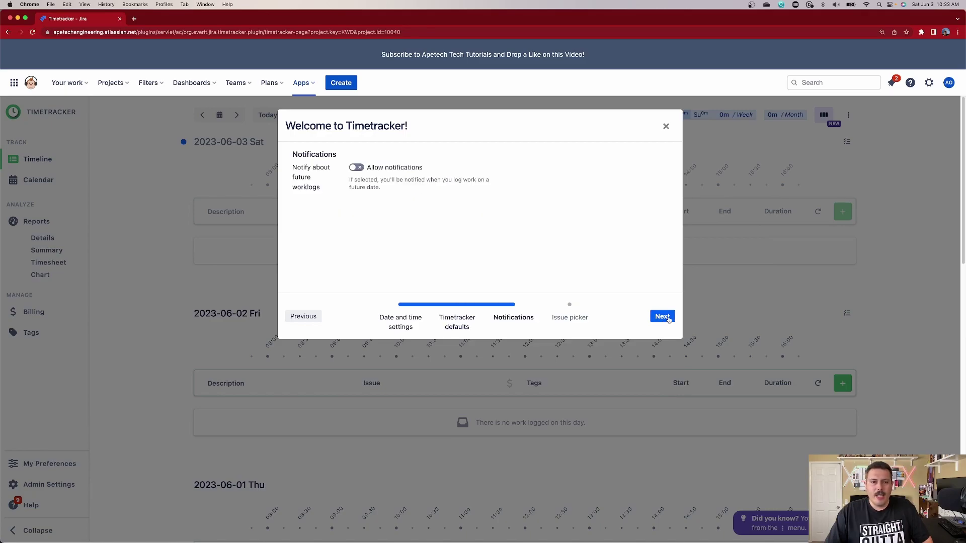
click(663, 317)
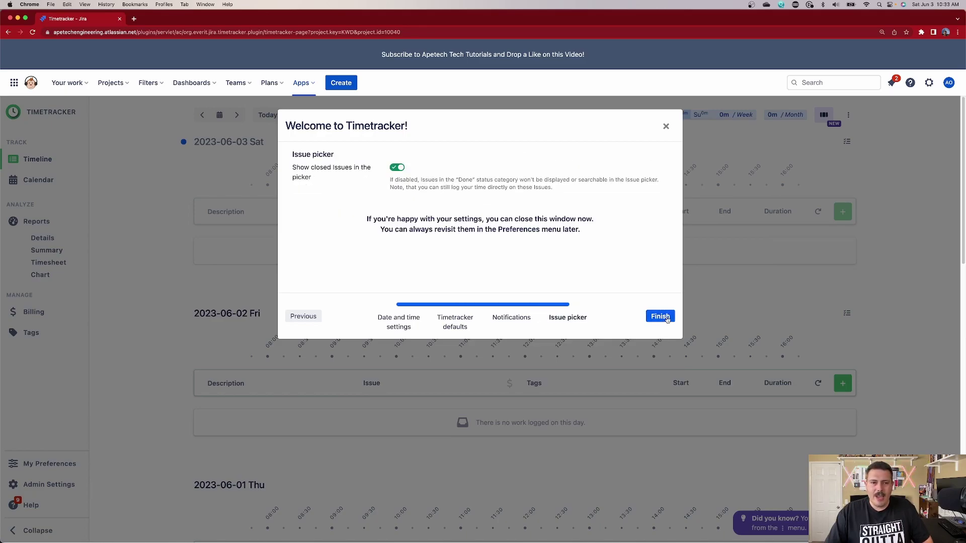
click(661, 318)
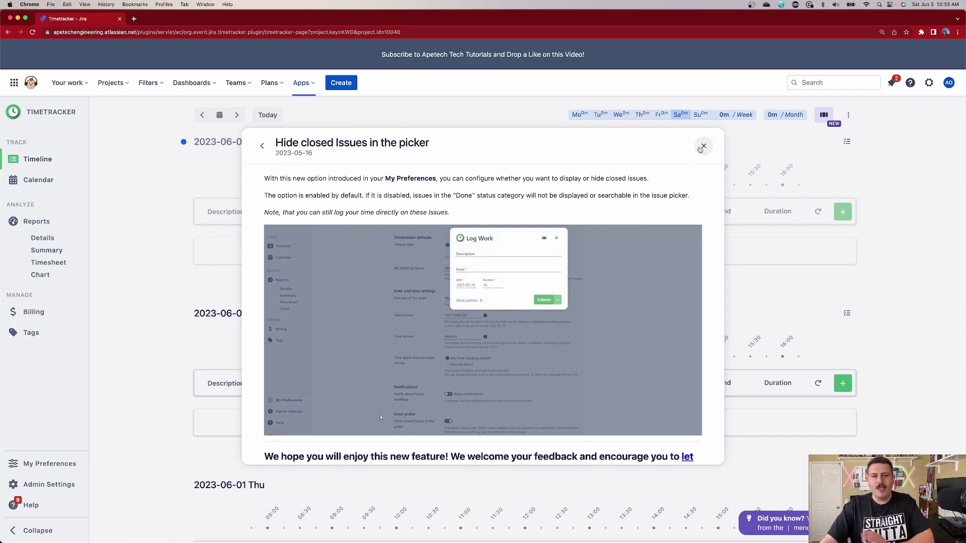
Close the 'Hide closed Issues in the picker' announcement to reveal the 2023-06-03 timeline.
click(701, 147)
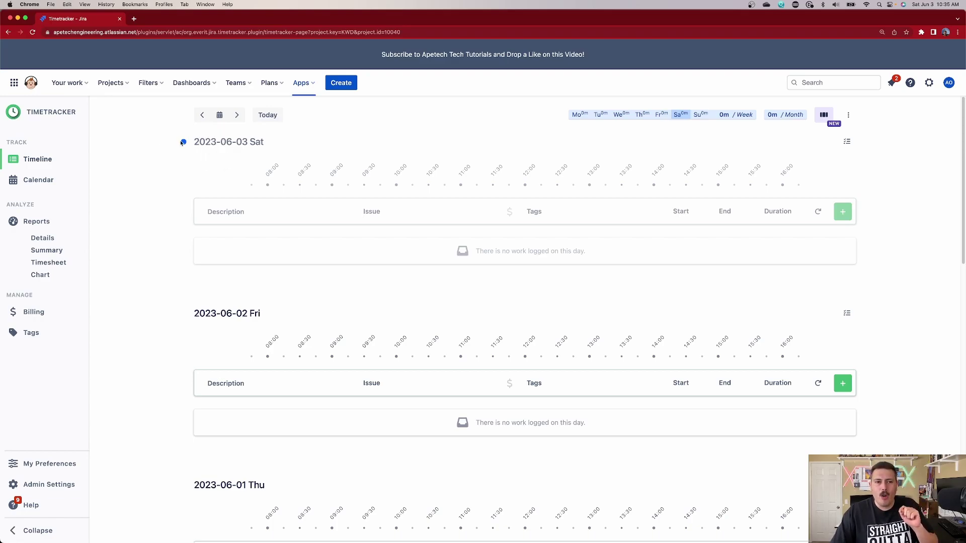
scroll(310, 246, down, 2)
scroll(340, 256, down, 2)
scroll(340, 262, down, 2)
scroll(339, 257, up, 3)
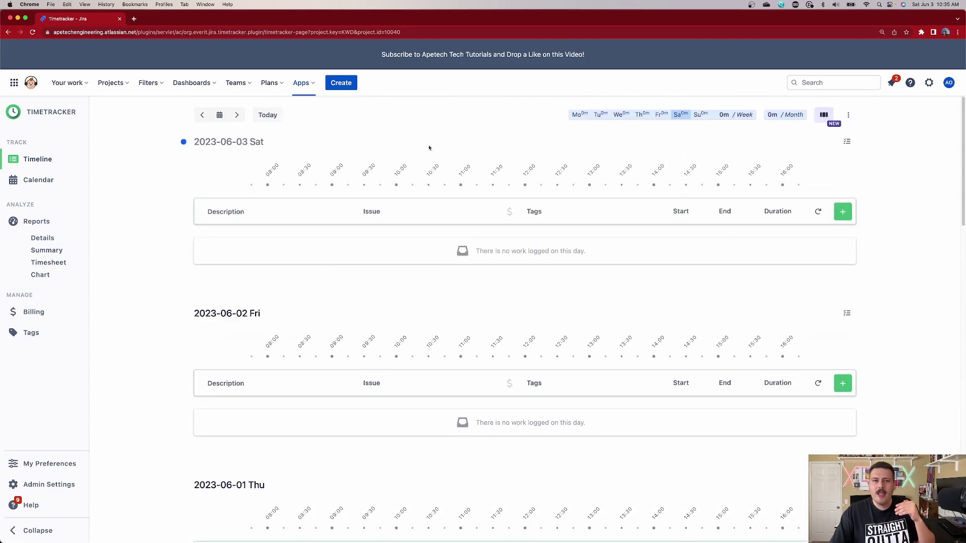
click(270, 115)
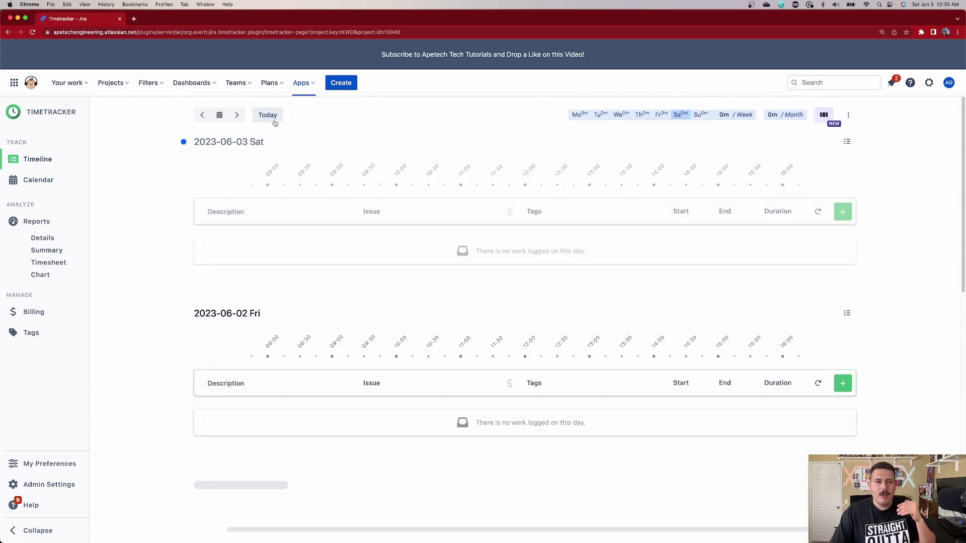
click(203, 115)
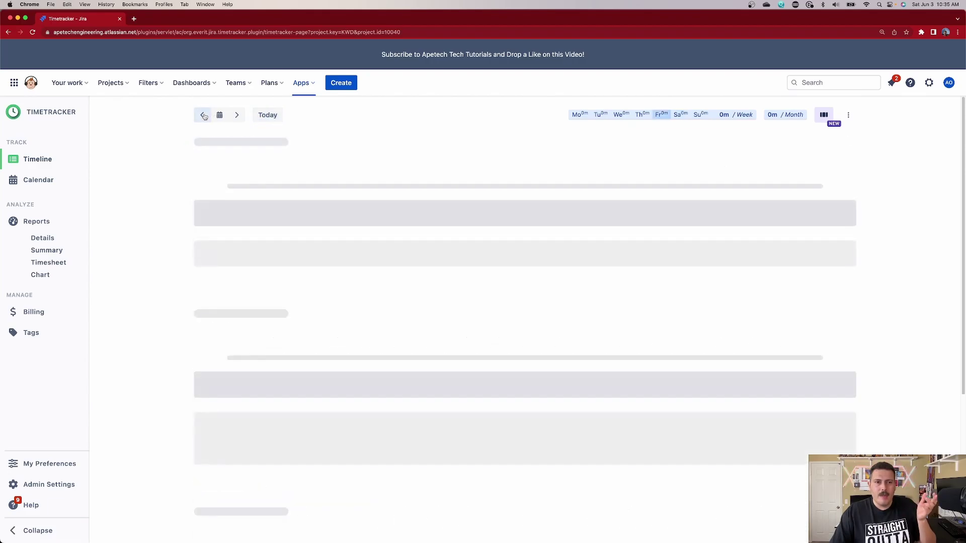
click(204, 116)
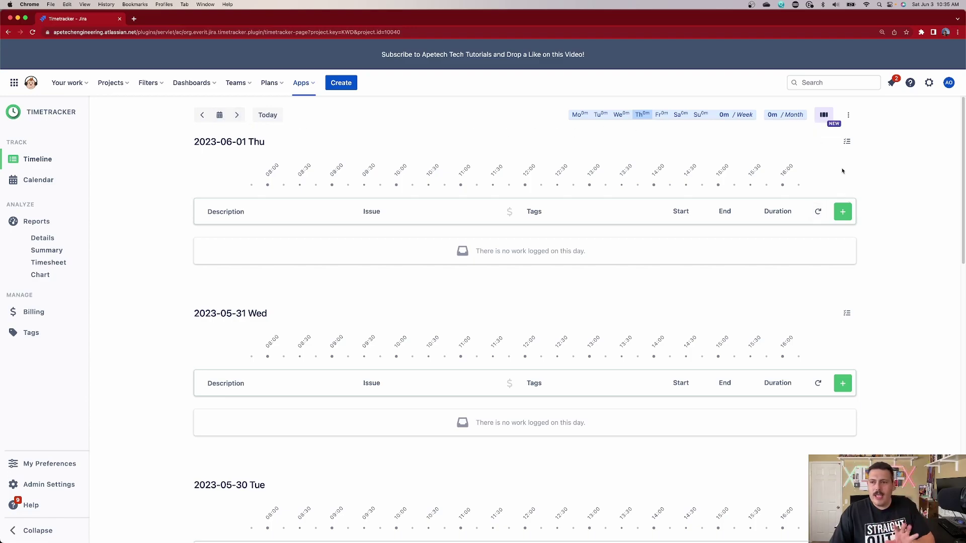
click(846, 115)
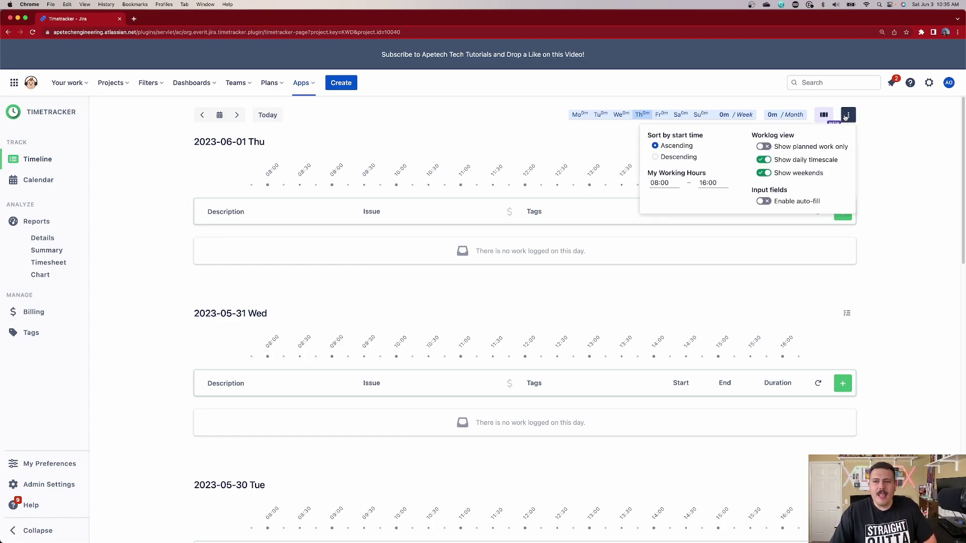
click(881, 120)
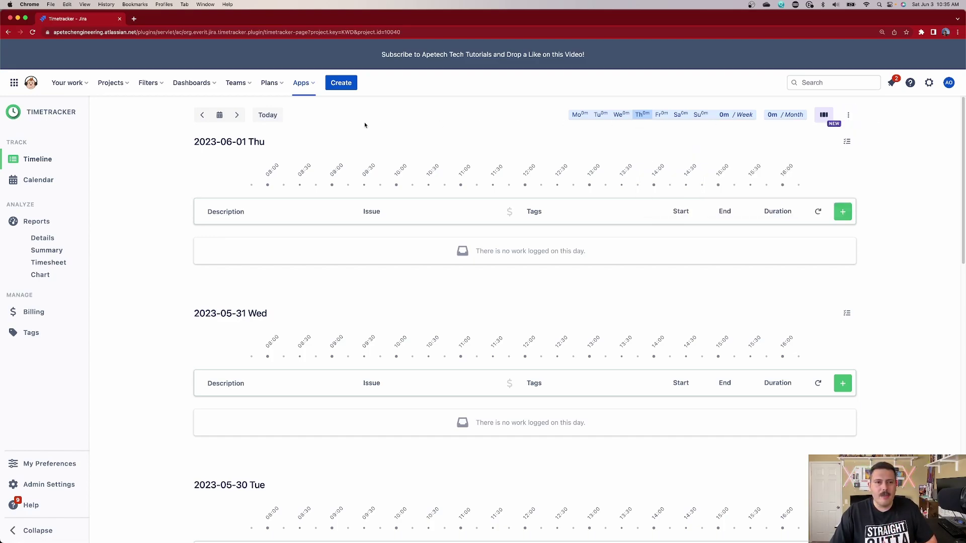
click(267, 116)
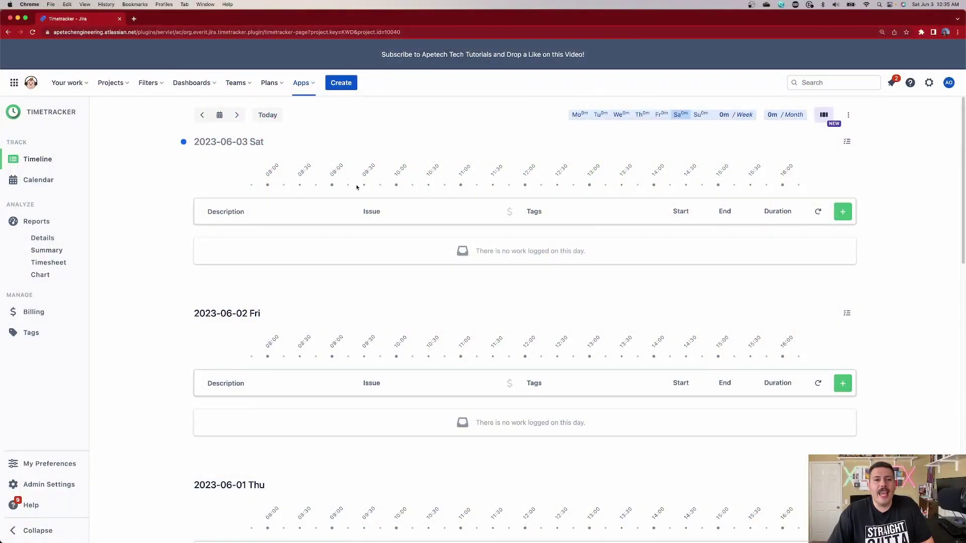
Log 'This is some time' on VT-35, tagged administration and development, 08:00–10:45 (2.75h).
click(231, 213)
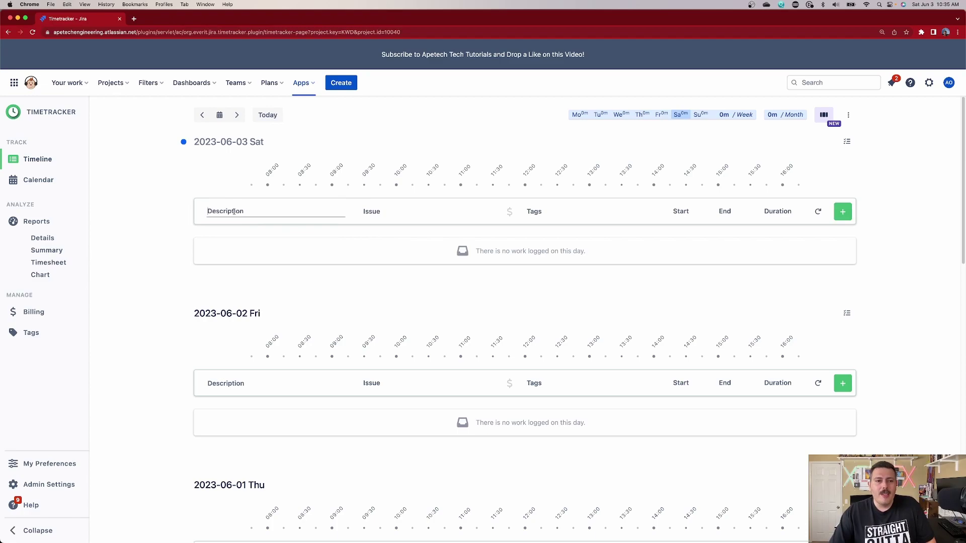
text(This is some time)
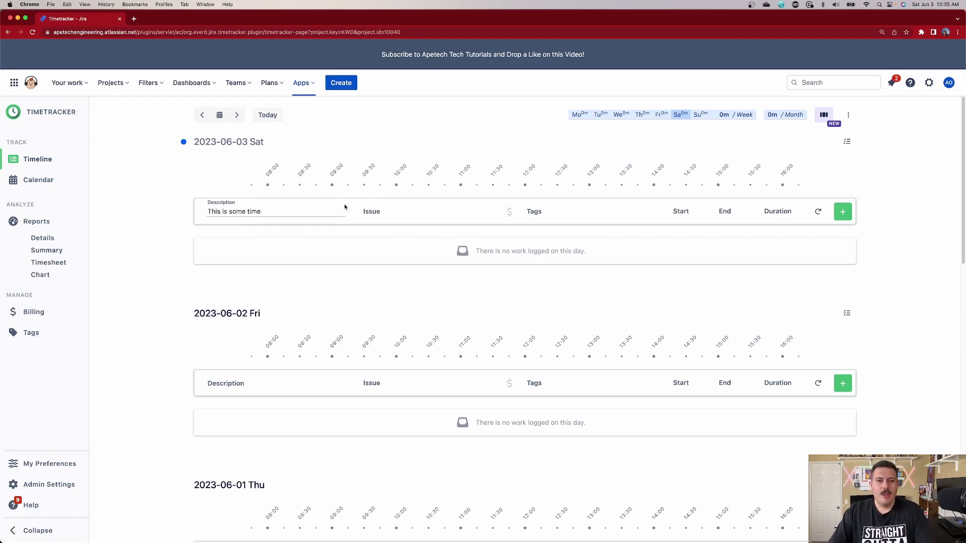
click(383, 212)
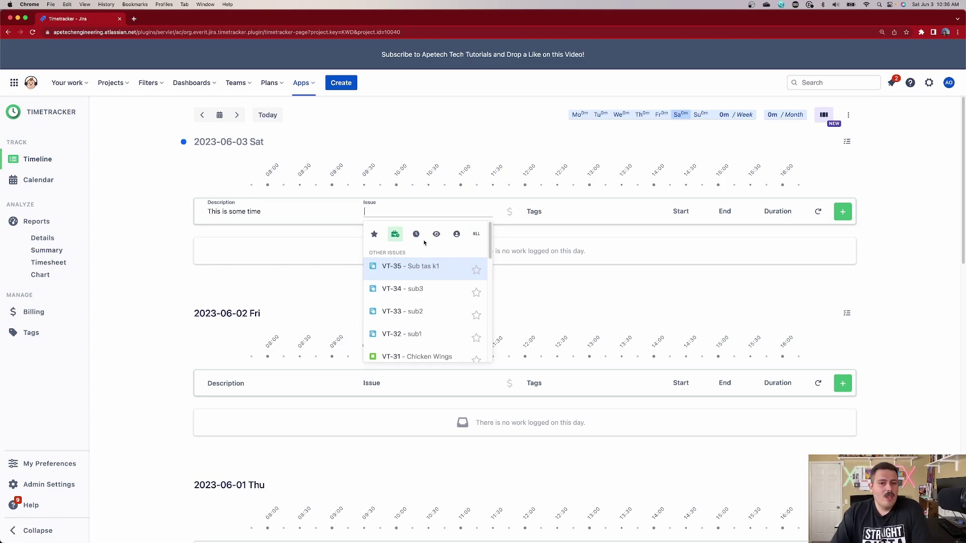
click(414, 268)
click(572, 211)
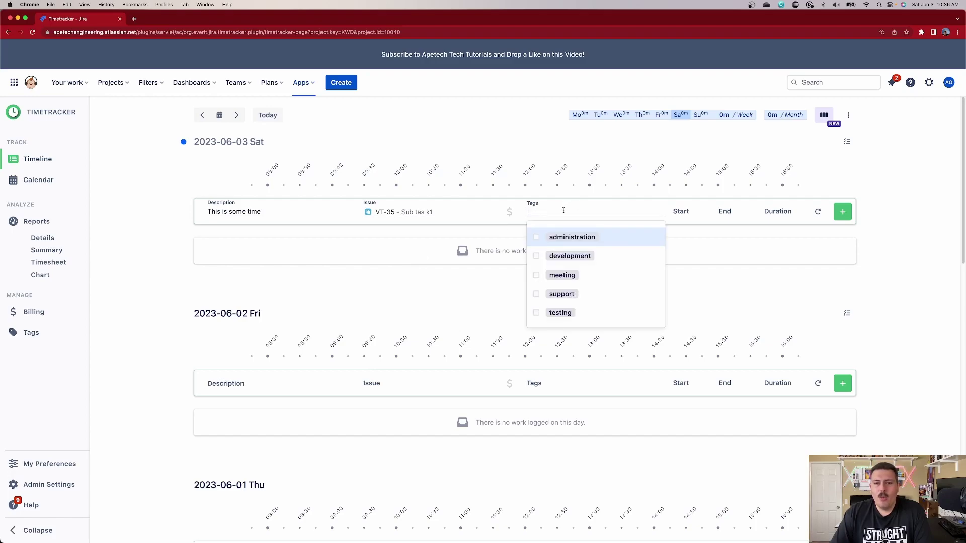
click(536, 238)
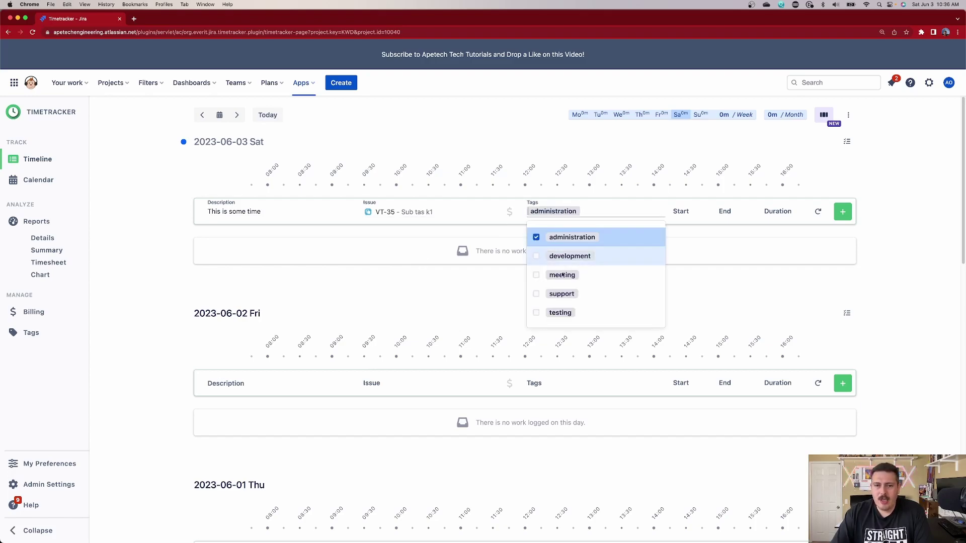
click(537, 257)
click(740, 273)
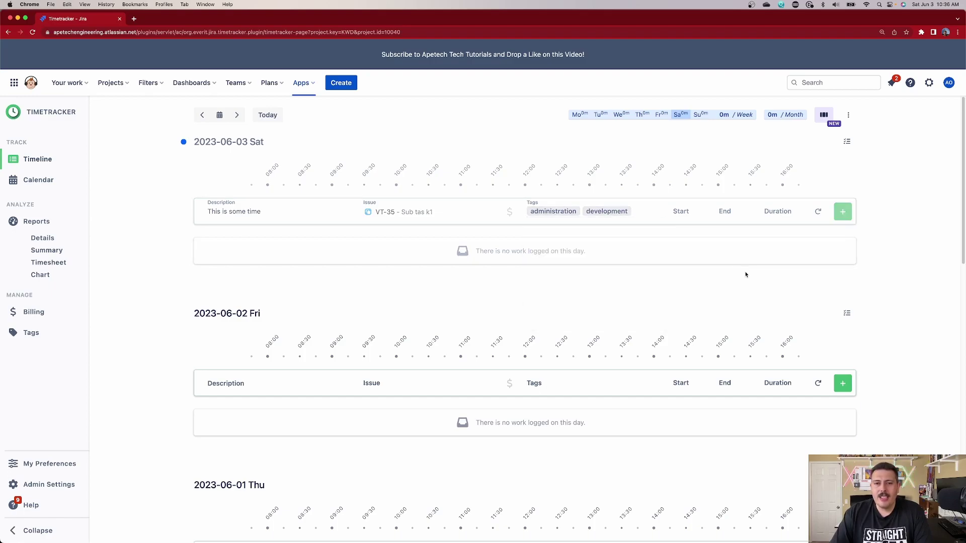
click(683, 212)
click(684, 223)
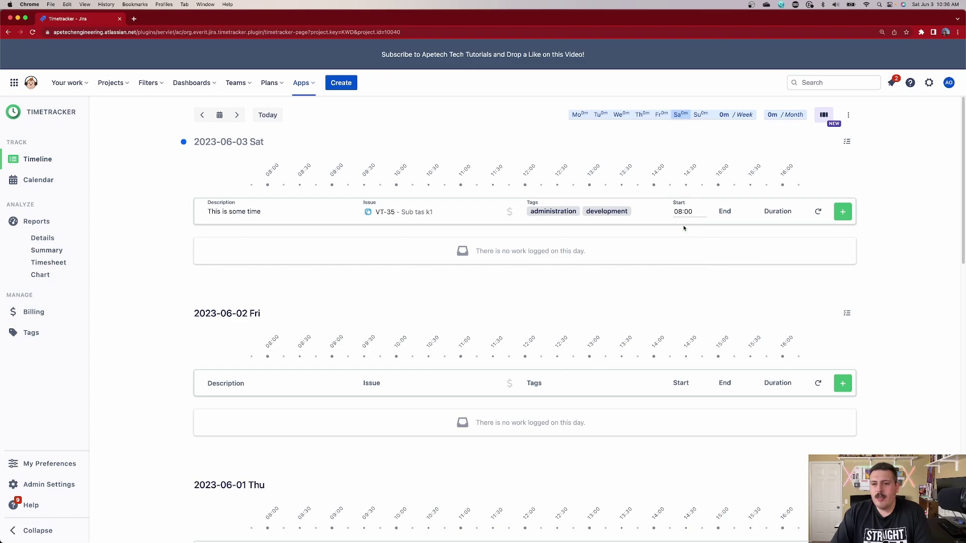
click(726, 212)
click(731, 238)
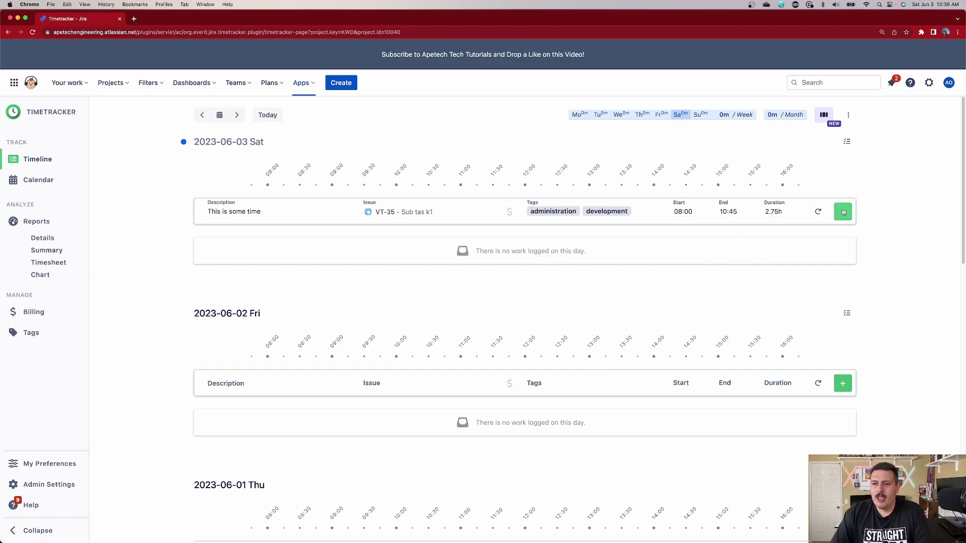
click(843, 212)
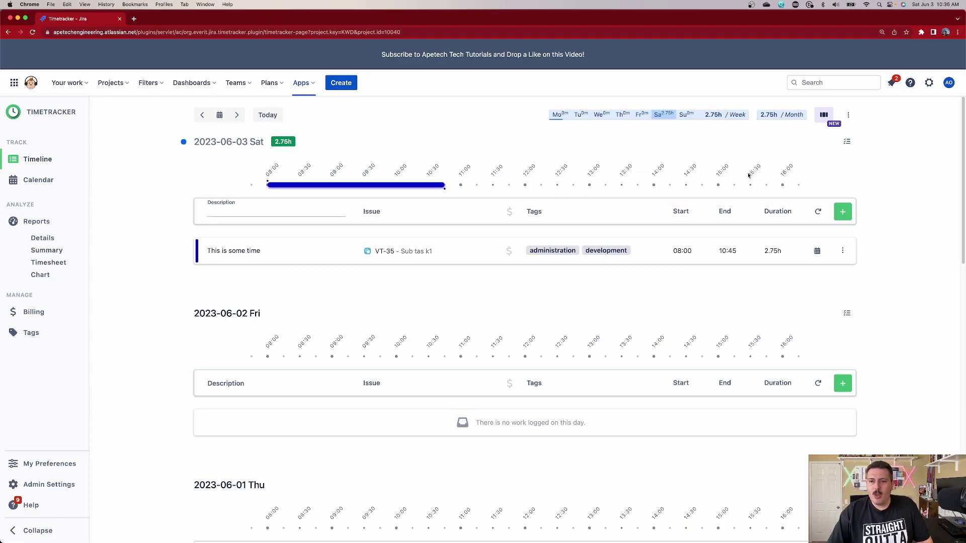
Add the 1h 'Another time' entry for 11:00–12:00, then select its Duration cell.
click(842, 211)
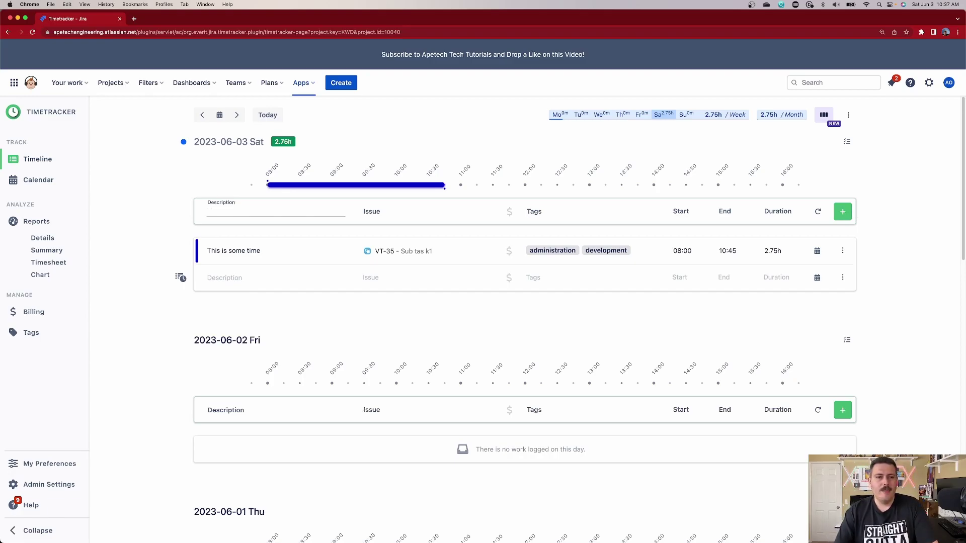
text(Another time)
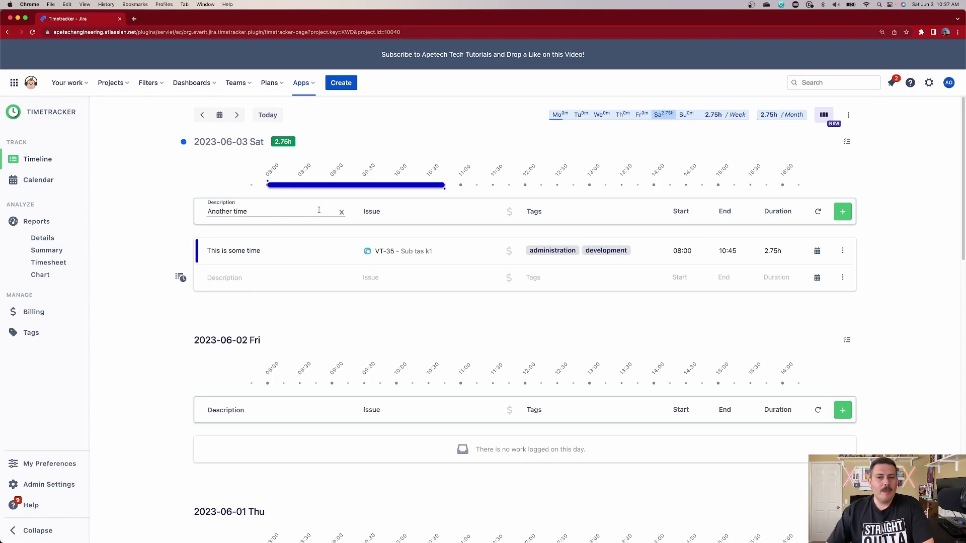
click(681, 213)
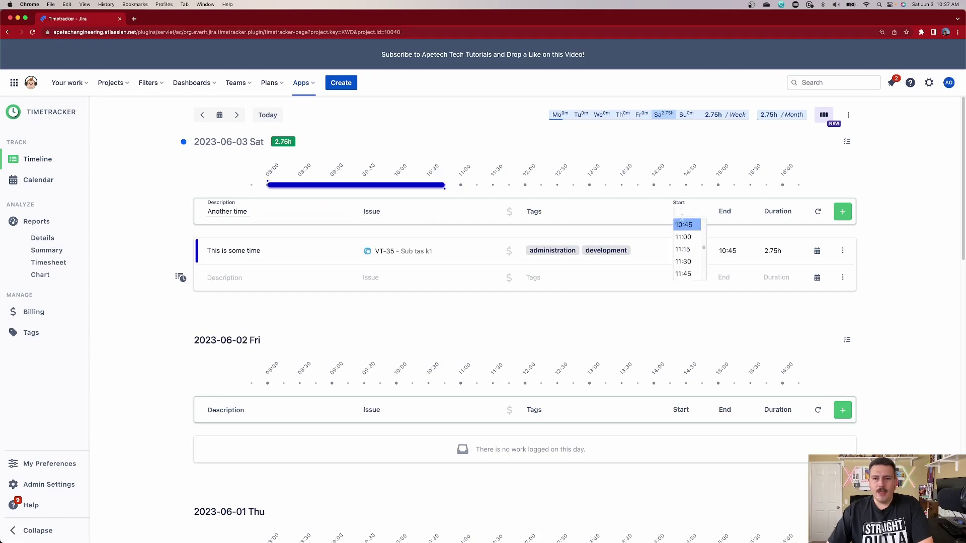
key(Return)
click(724, 213)
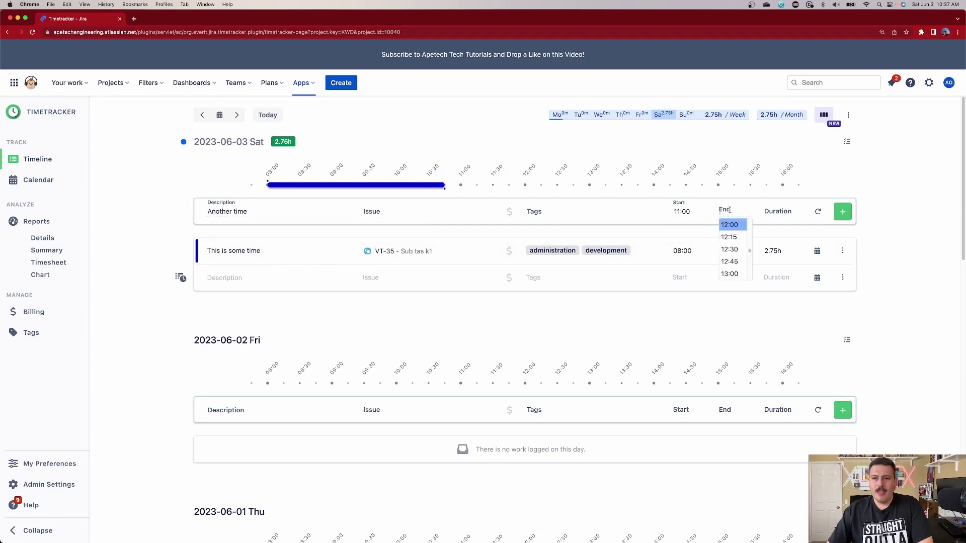
click(726, 238)
click(843, 212)
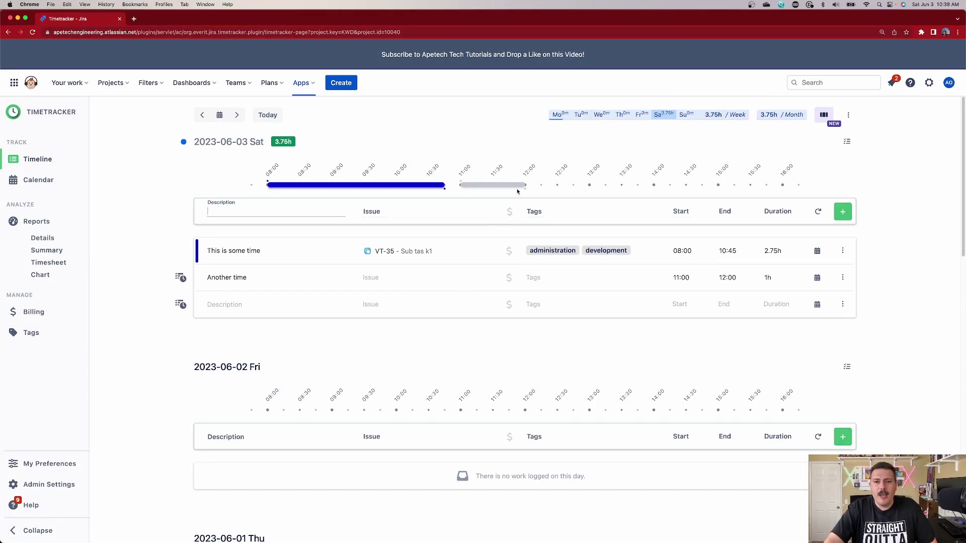
click(612, 186)
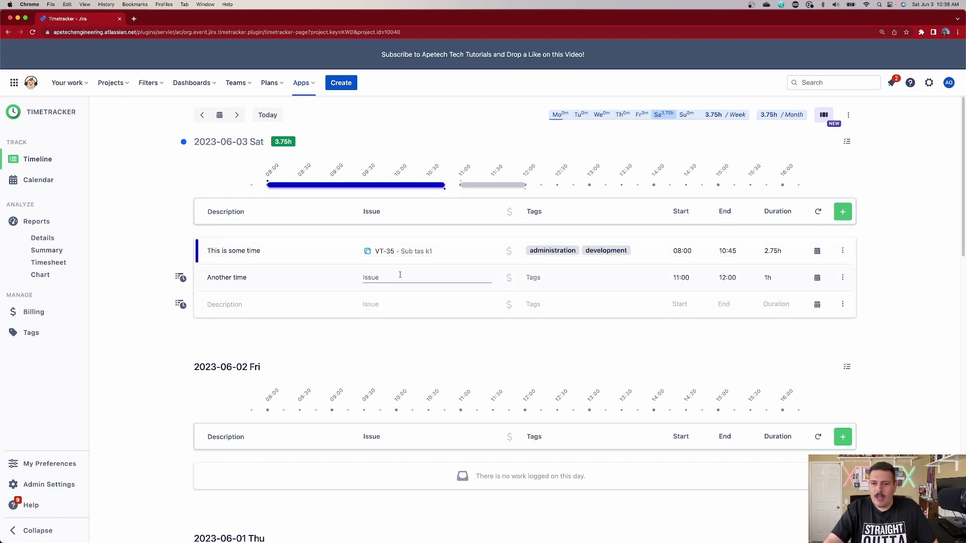
click(775, 279)
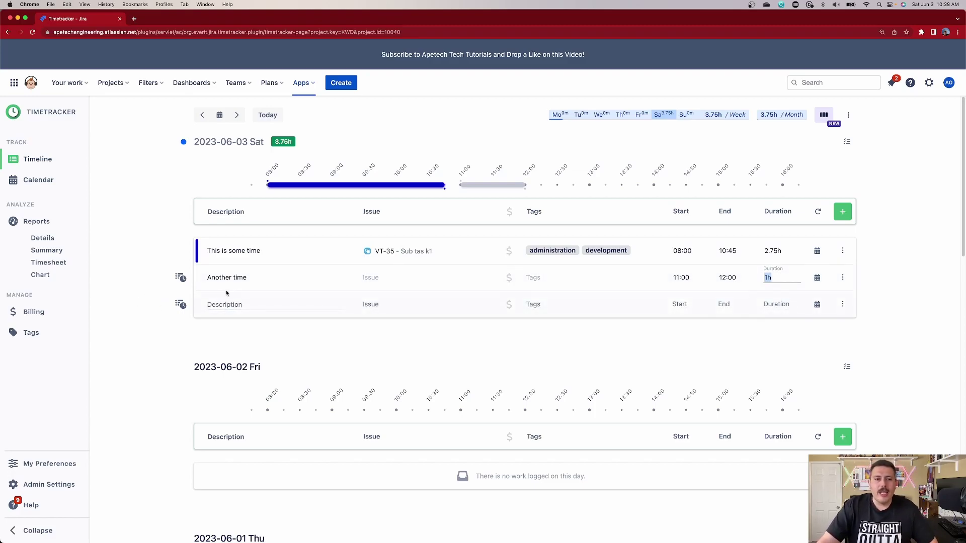
Add 'Time with no unit' on VT-34 sub3 with a 5h duration and no start/end times.
click(242, 302)
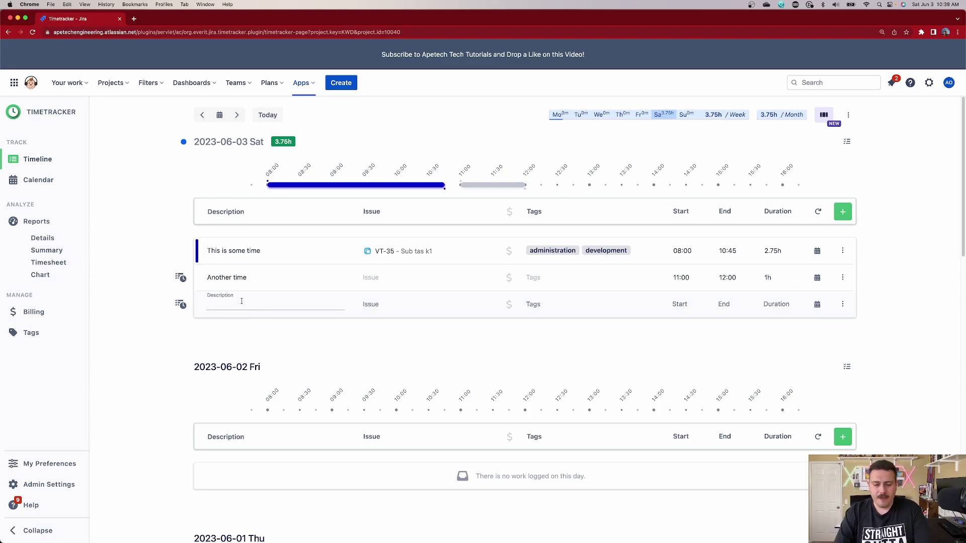
text(Time with no unit)
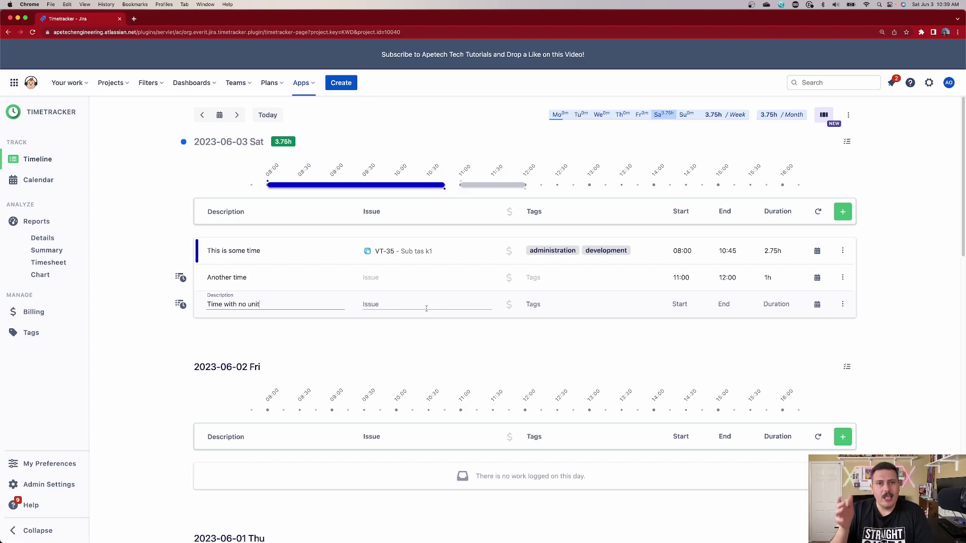
click(427, 306)
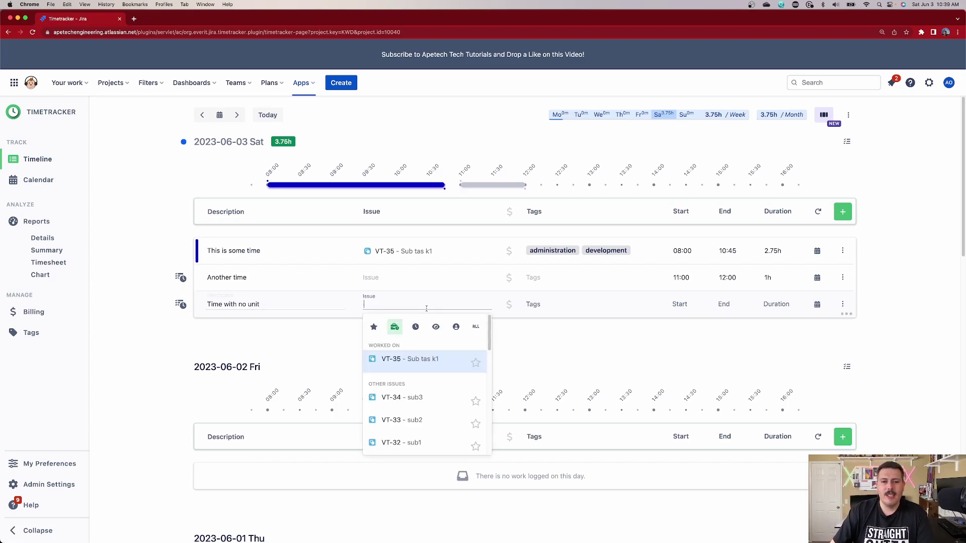
click(401, 398)
click(785, 303)
text(5h)
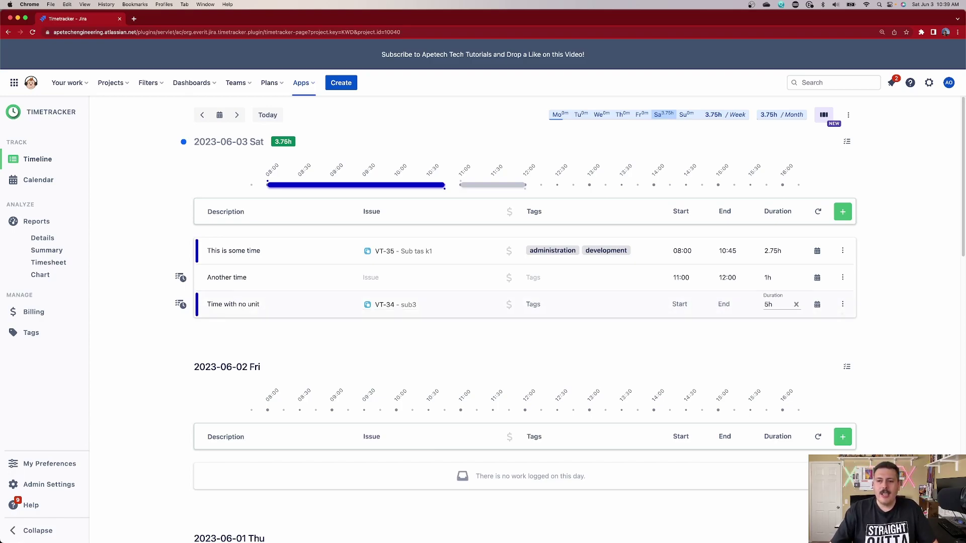
key(Return)
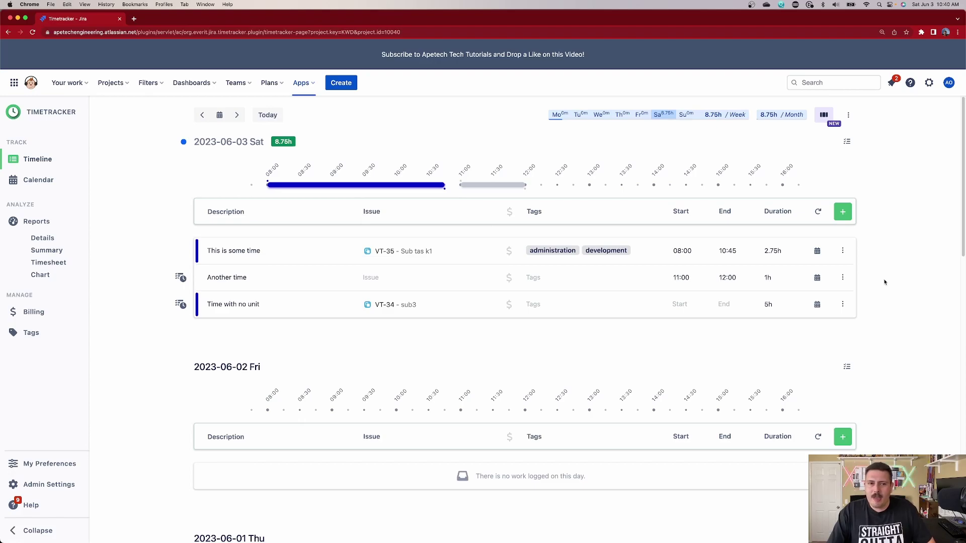
Show the Calendar week view for 2023-05-29 to 2023-06-05.
click(38, 180)
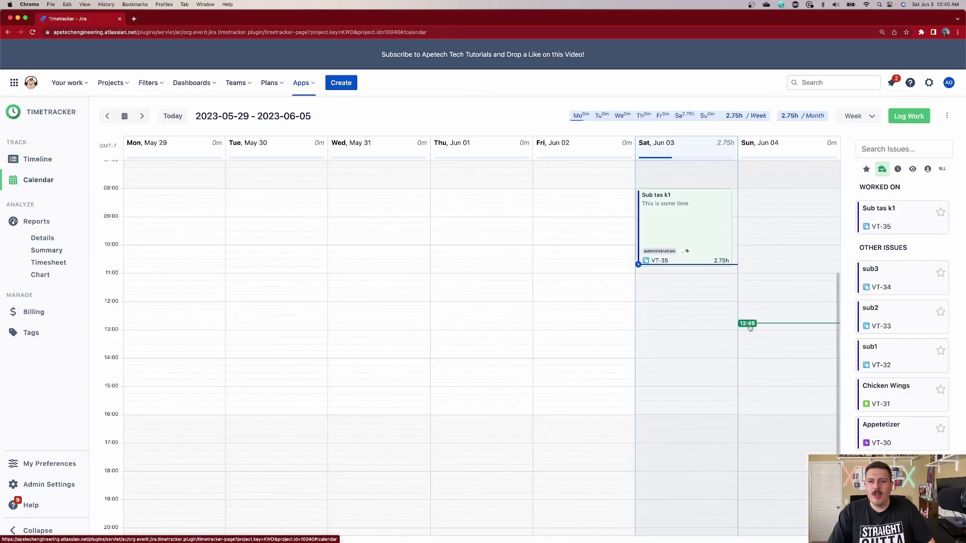
scroll(705, 286, up, 3)
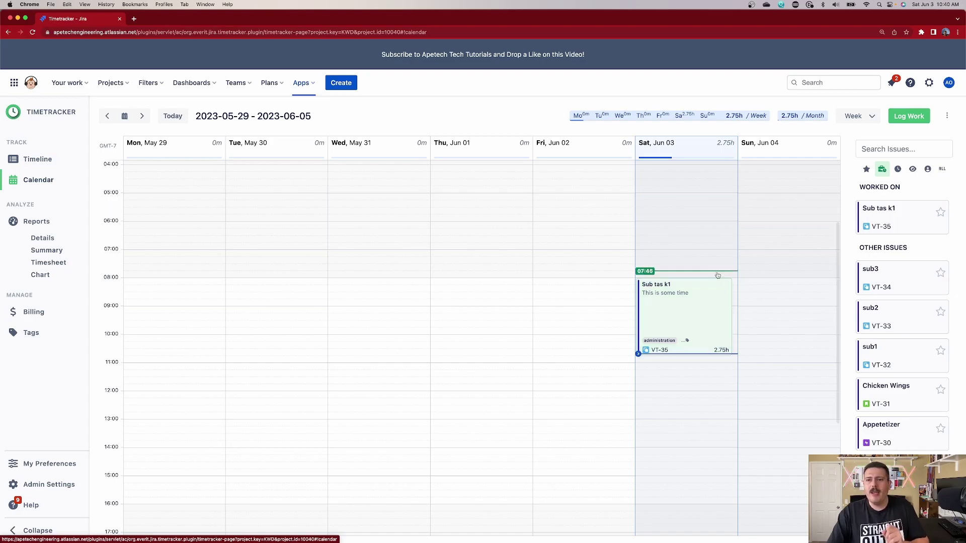
scroll(706, 332, down, 2)
scroll(685, 304, down, 1)
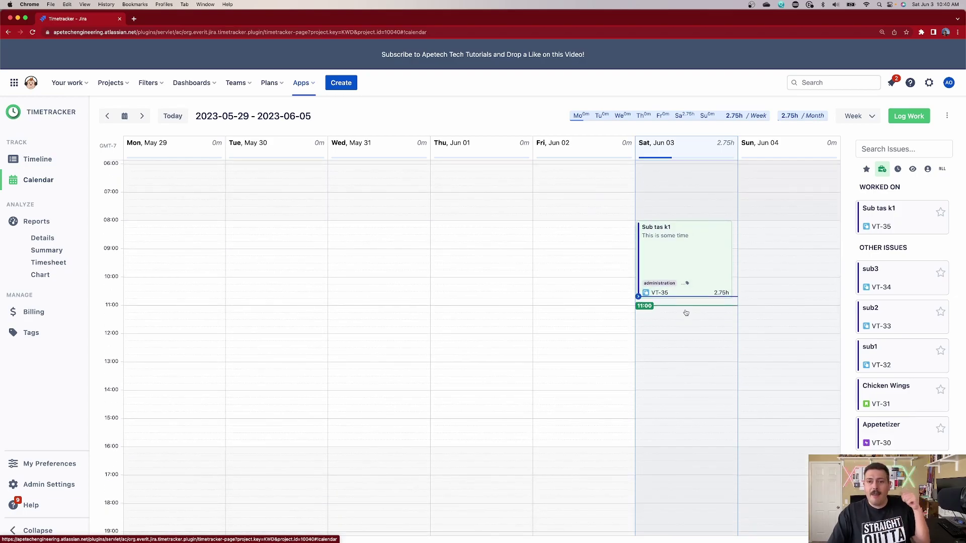
Draft a Saturday 11:00–14:00 worklog 'Time here' on VT-32 sub1 and expand its extra options.
drag(686, 318, 695, 391)
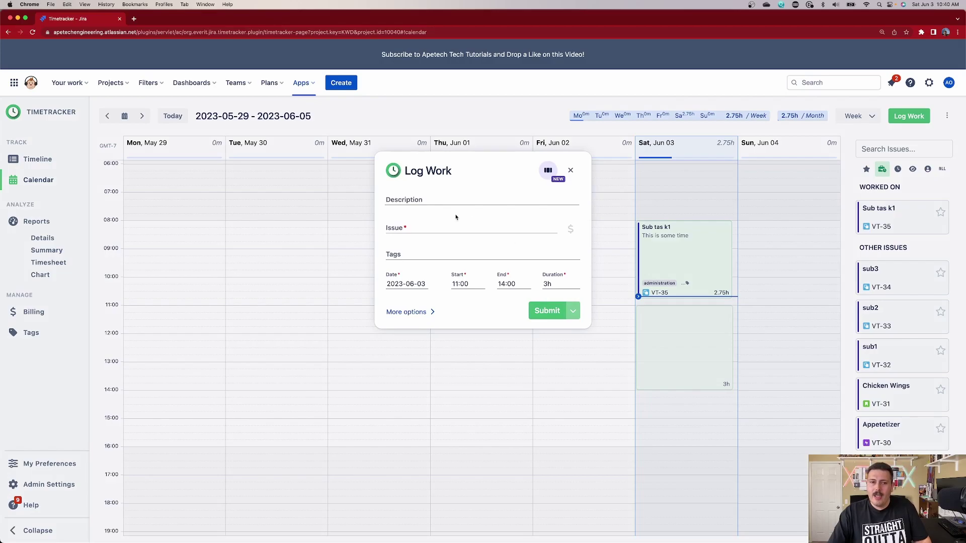
click(425, 200)
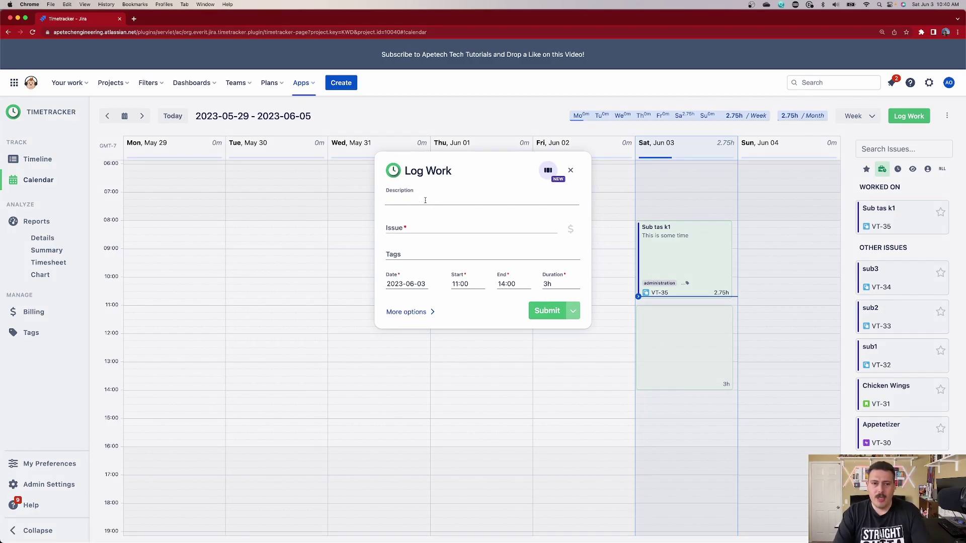
text(Time here)
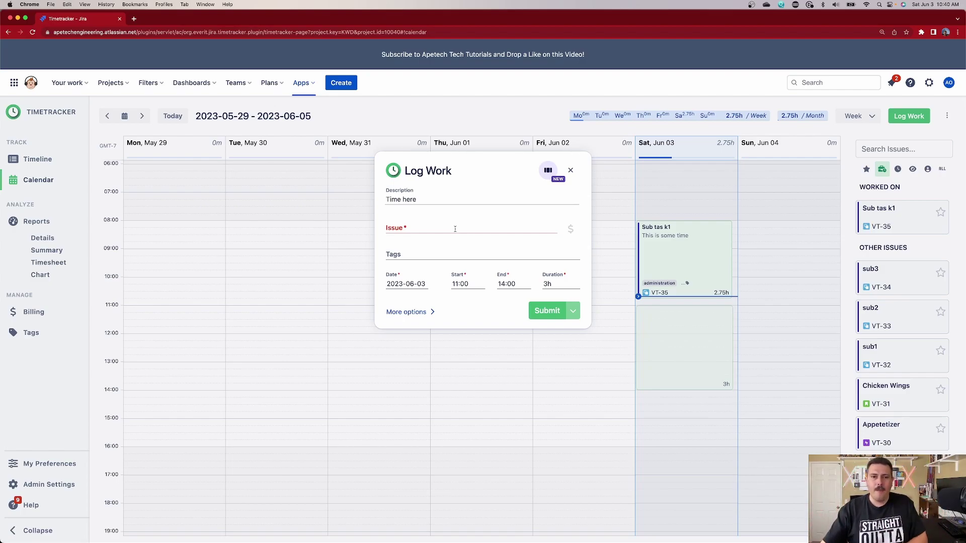
click(455, 228)
click(448, 365)
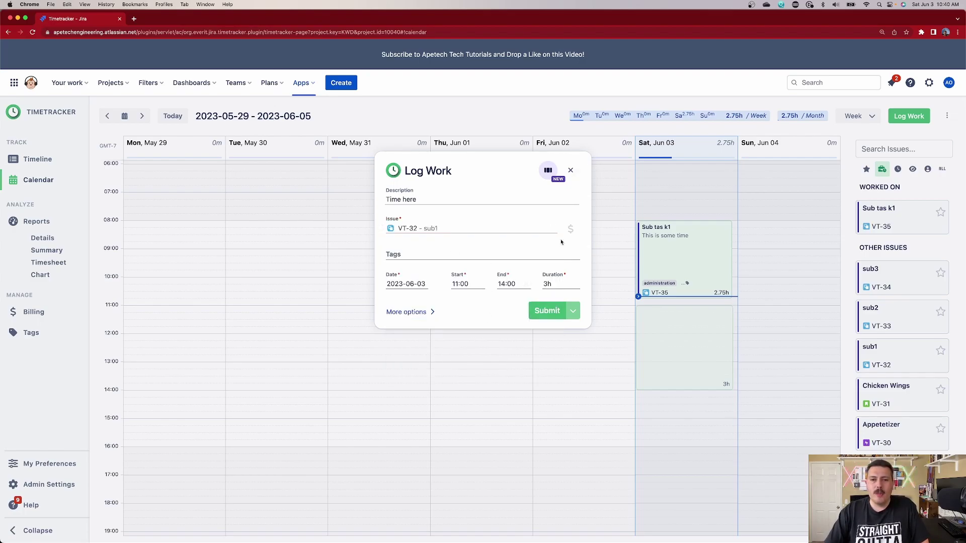
click(424, 312)
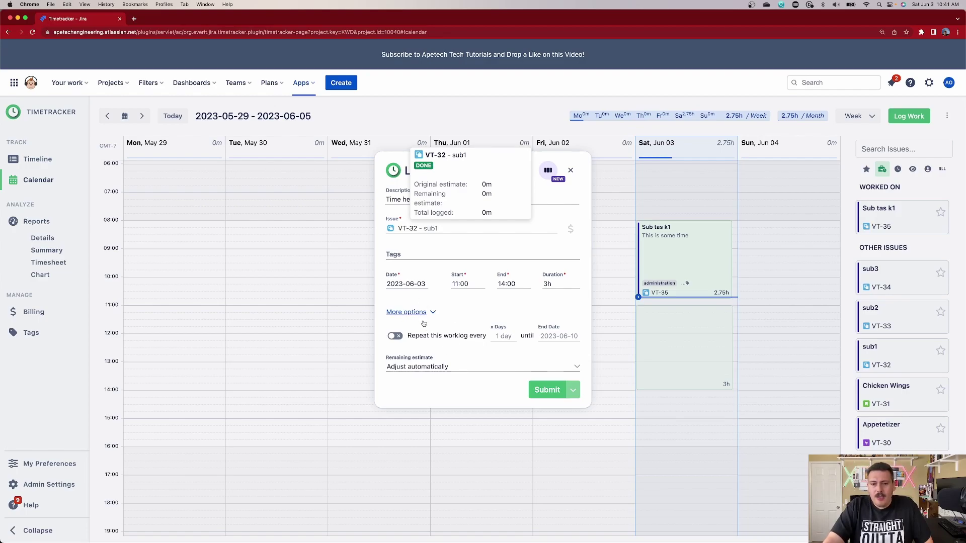
Make 'Time here' repeat daily, keep automatic remaining estimate, and submit it.
click(392, 338)
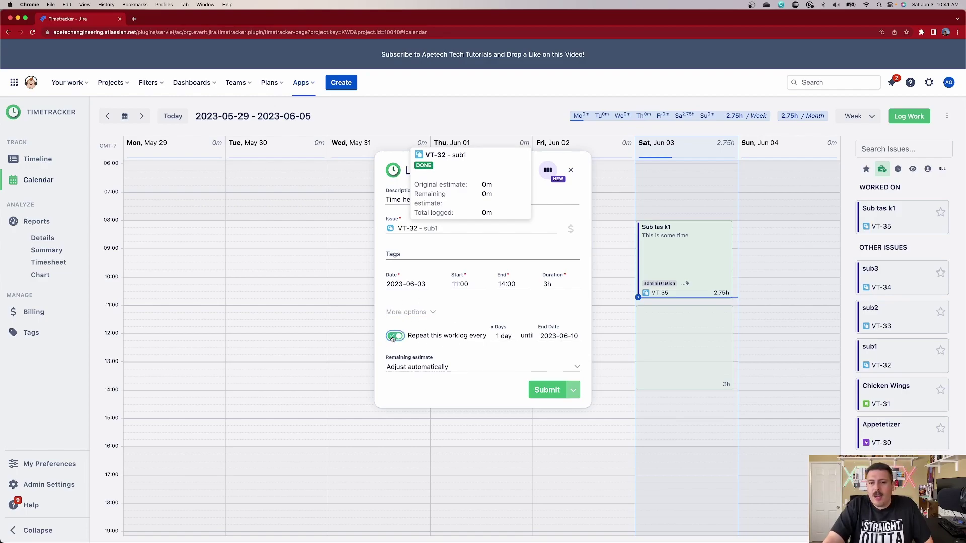
click(432, 369)
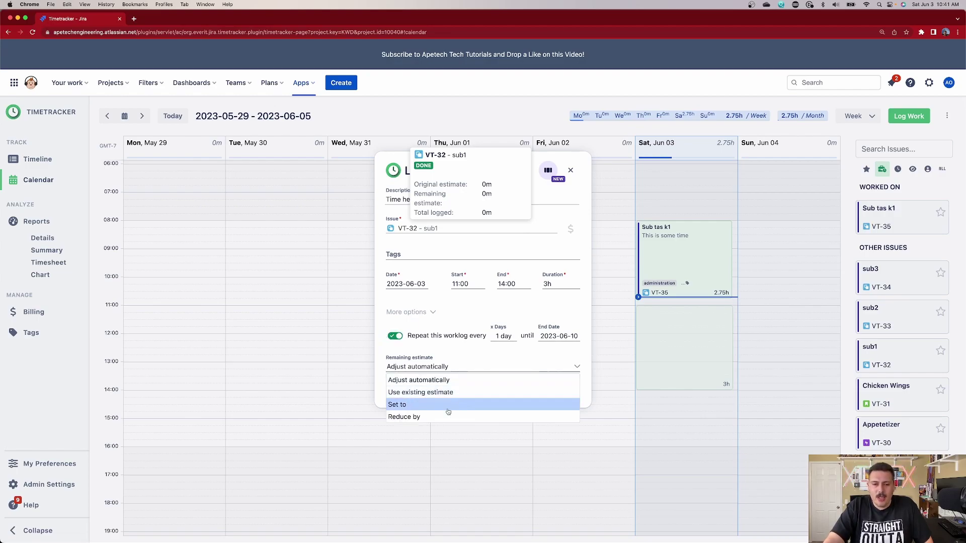
click(588, 368)
click(547, 389)
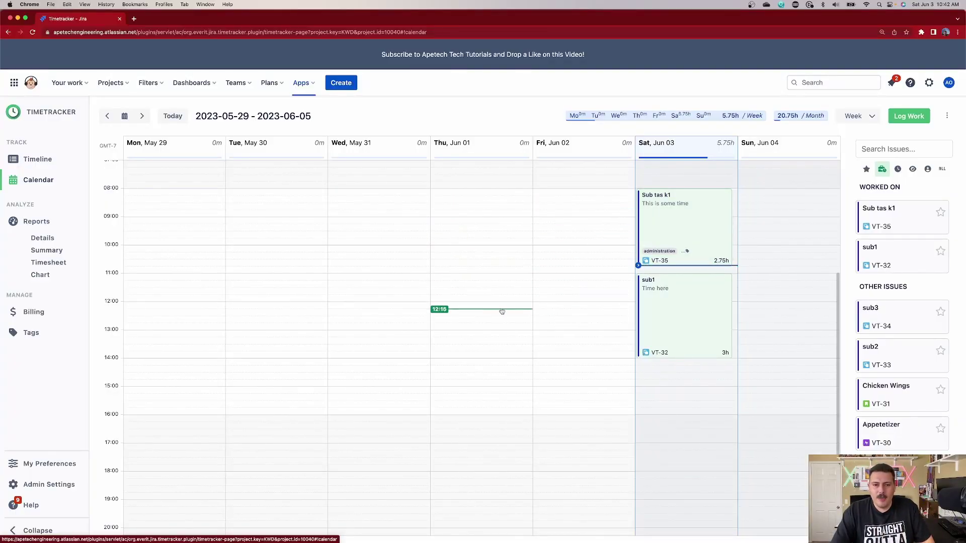
click(910, 116)
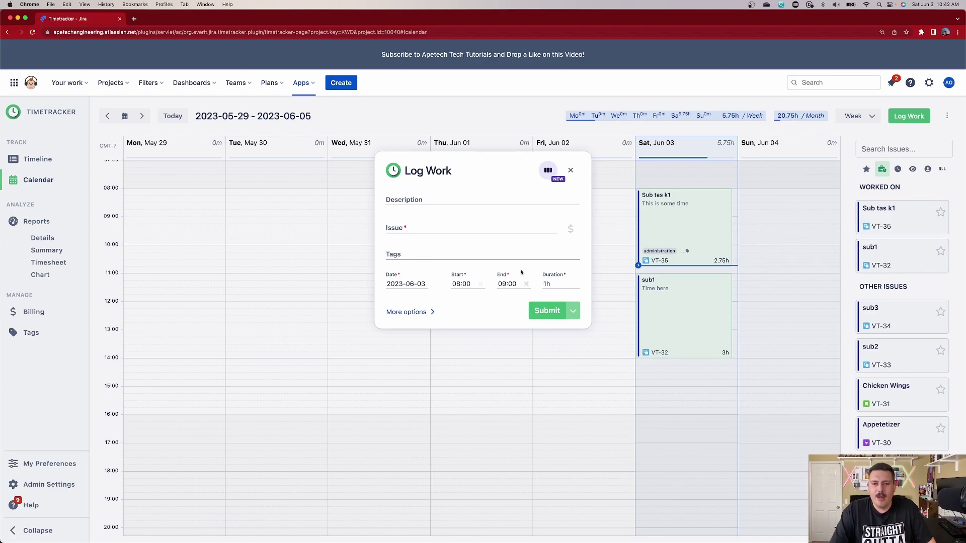
click(570, 169)
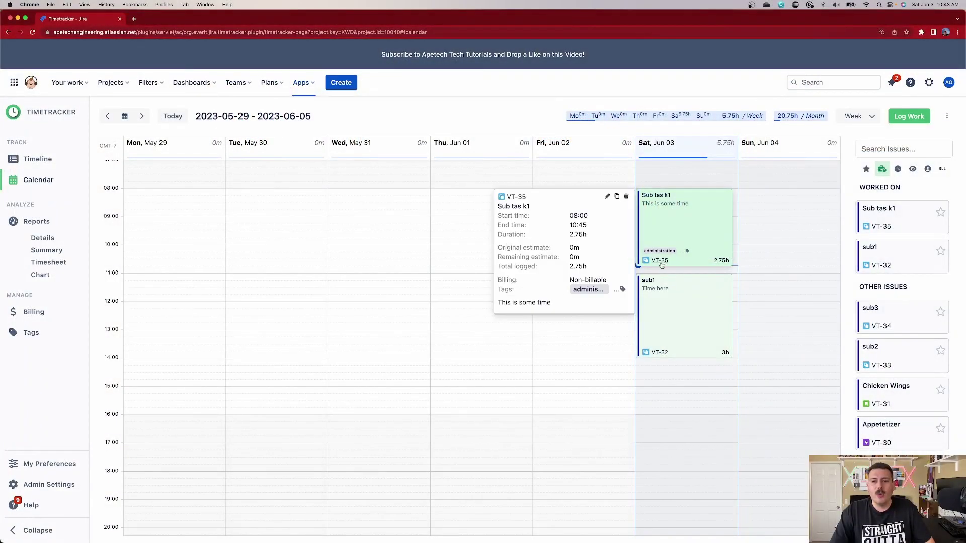
Open VT-35 in a new tab and log 1h with a work description through Jira's time tracking.
click(659, 260)
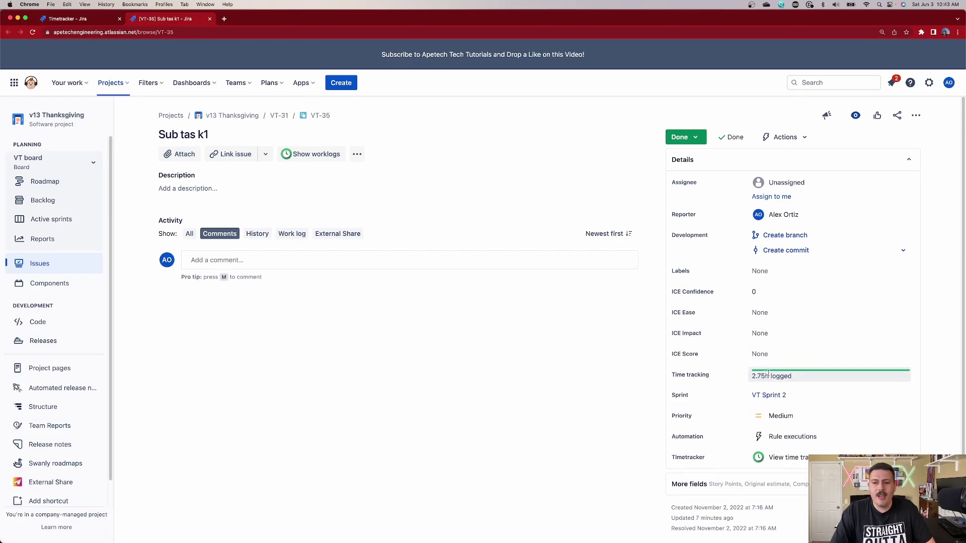
click(769, 375)
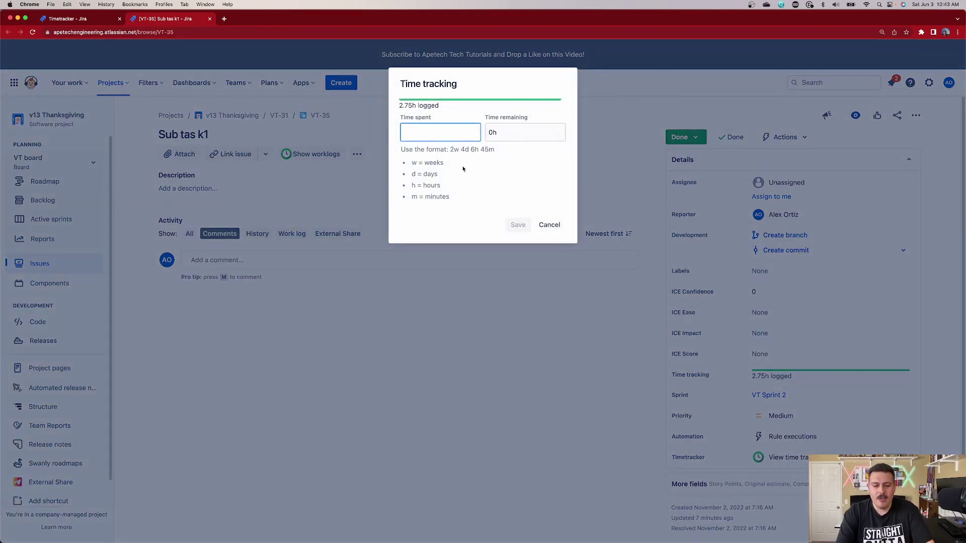
text(.5)
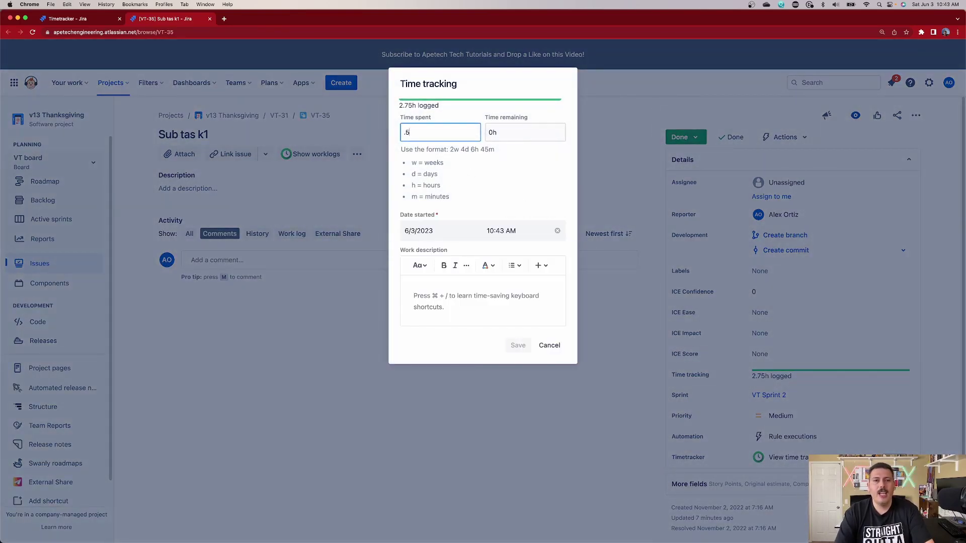
text(h)
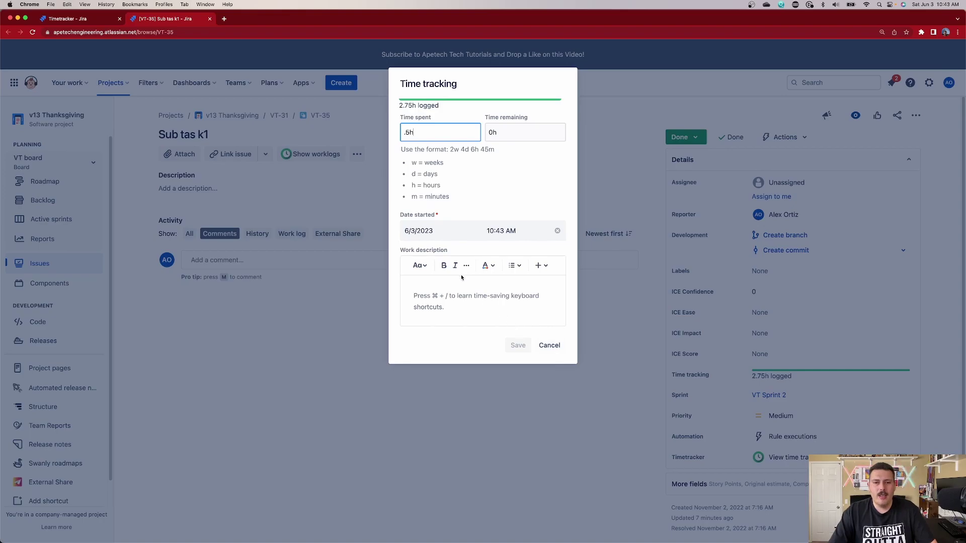
click(453, 298)
text(ds)
click(426, 120)
key(BackSpace)
key(BackSpace)
key(BackSpace)
text(1h)
click(520, 348)
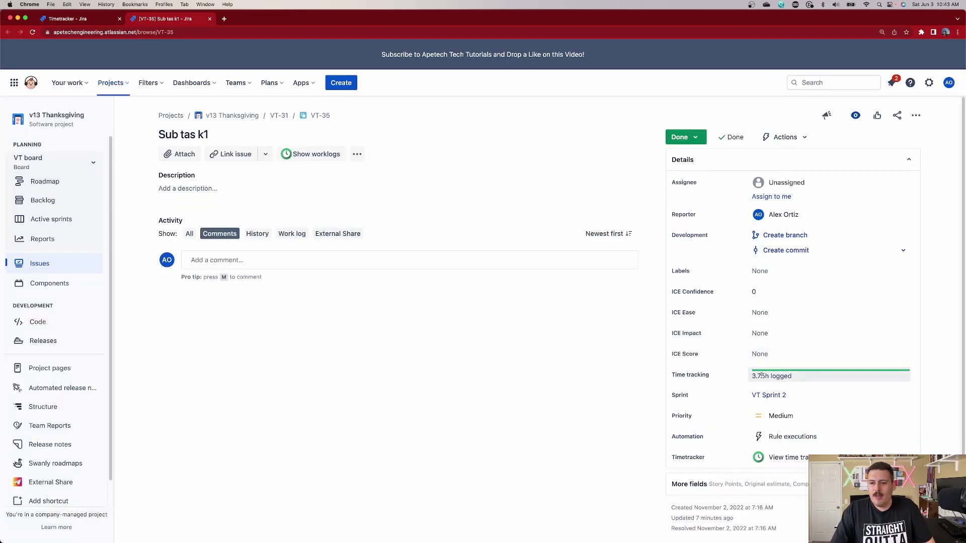
Reload the Timetracker calendar to show the 1h VT-35 worklog, then go back to VT-35.
click(102, 17)
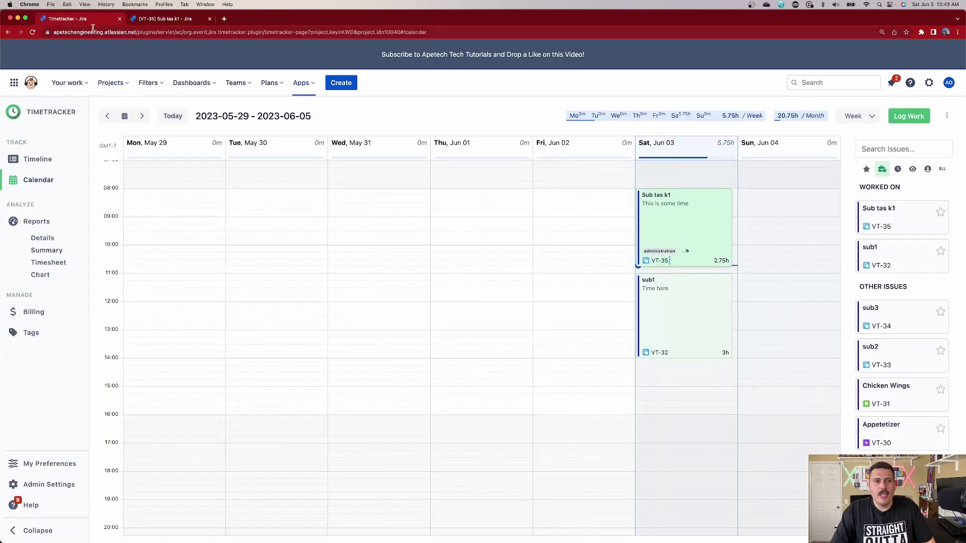
click(32, 32)
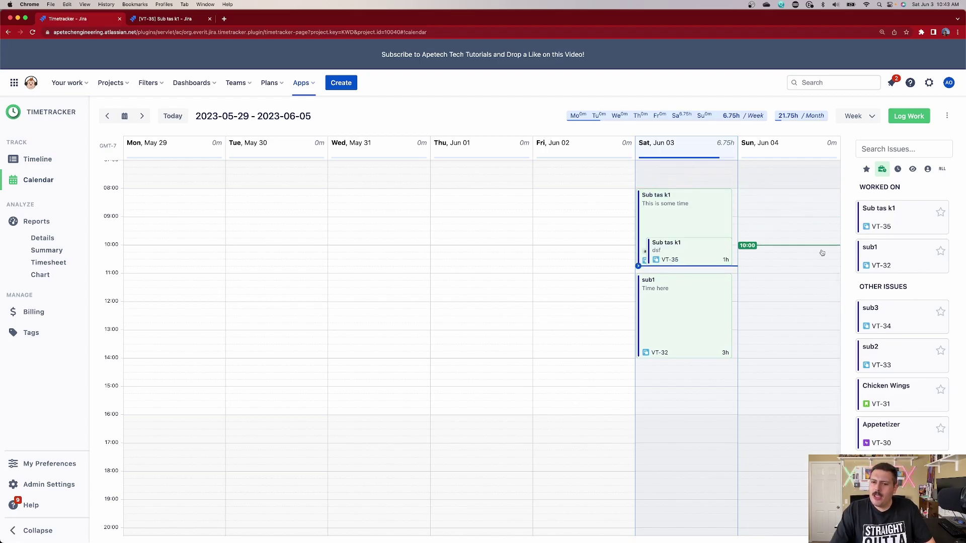
click(161, 20)
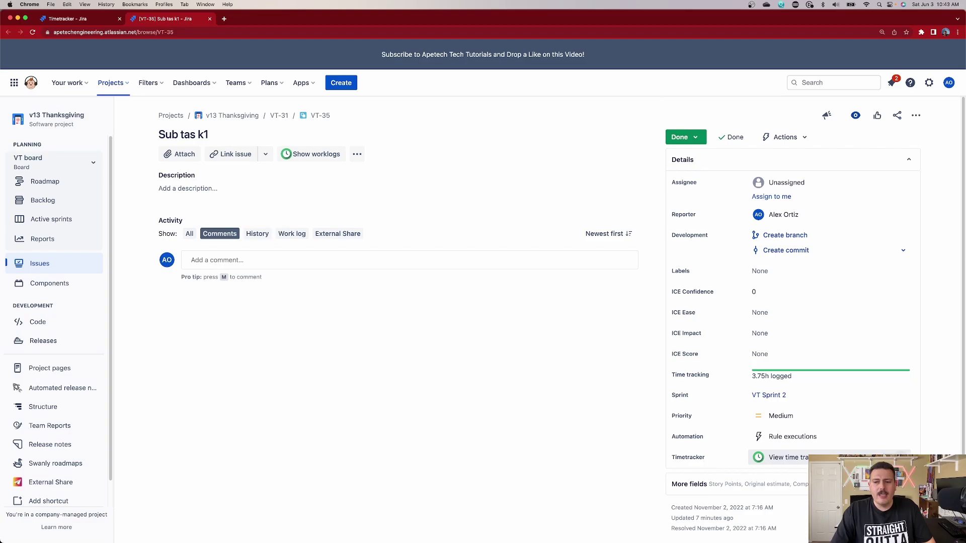
Expand VT-35's Timetracker worklogs to show the 2.75h and 1h June 3 entries.
click(789, 458)
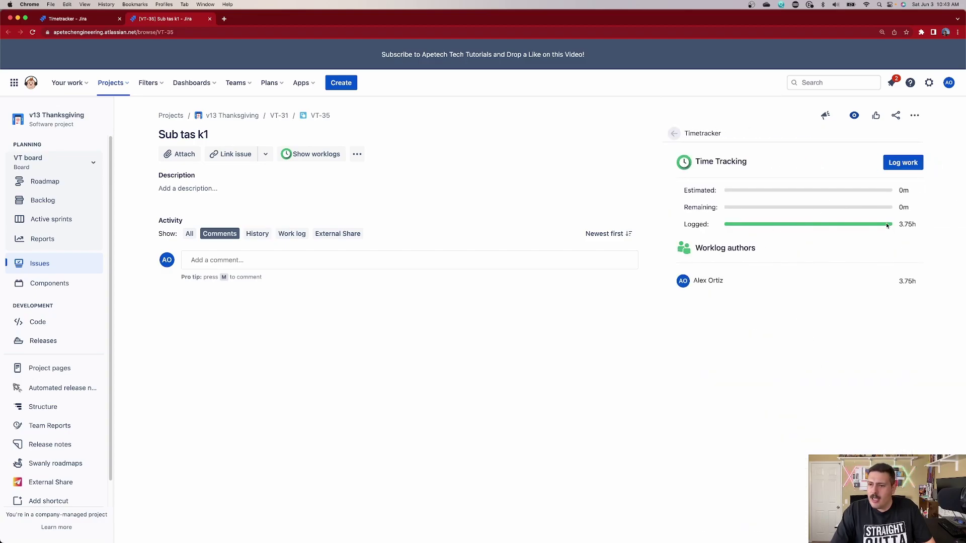
key(Escape)
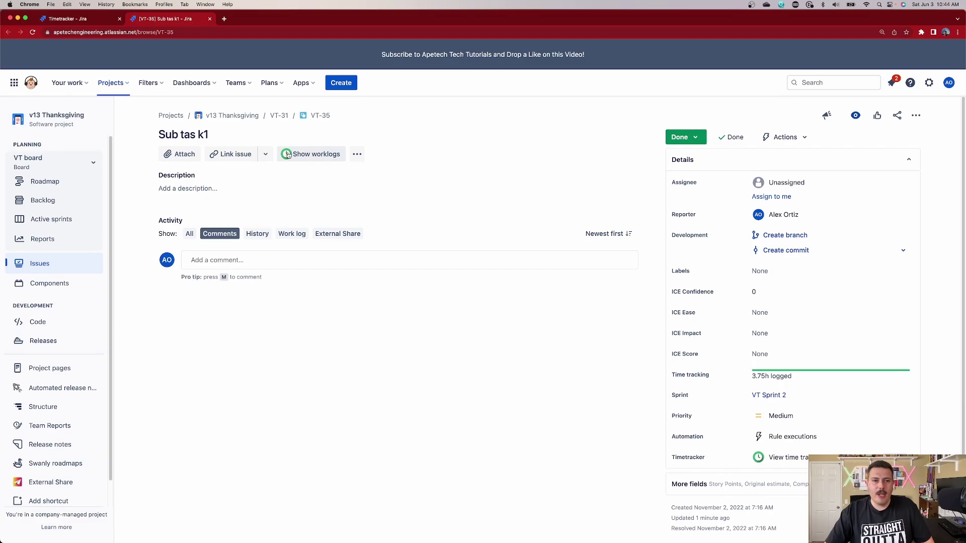
click(324, 156)
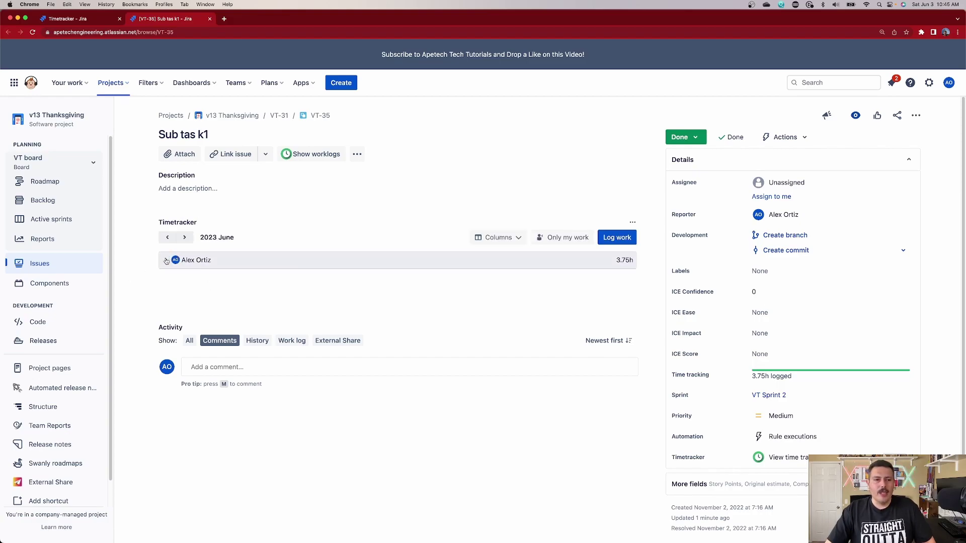
click(166, 261)
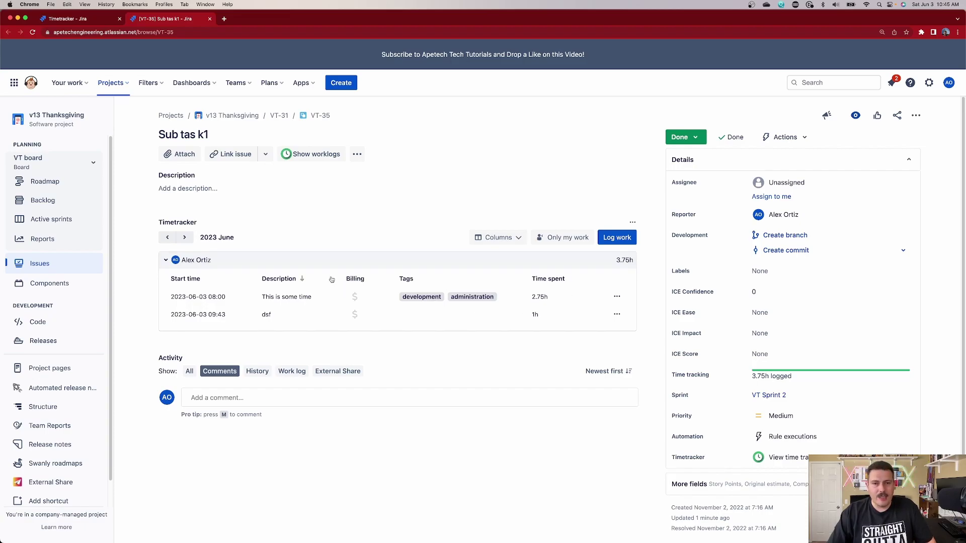
Create the Timetracker timesheet report for 2023-05-27 to 2023-06-03.
click(304, 85)
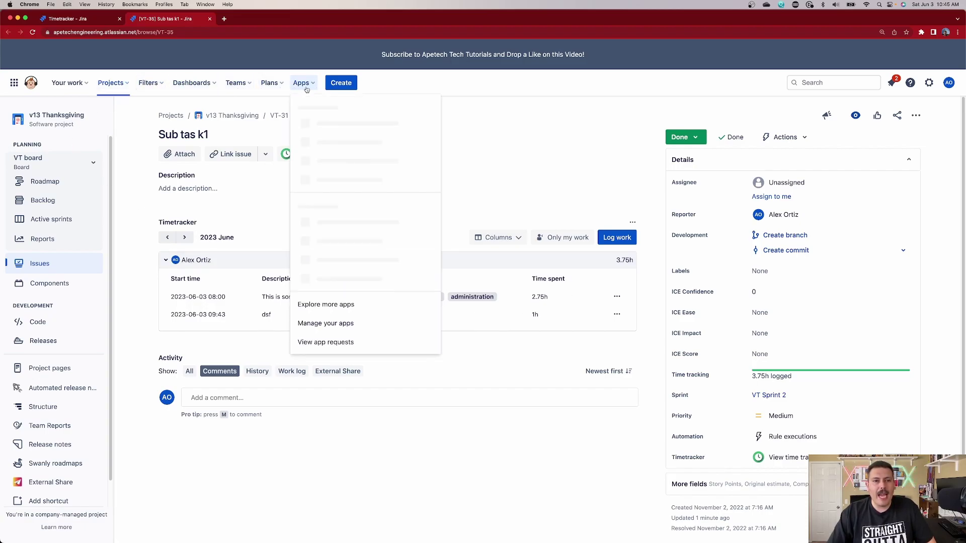
click(344, 274)
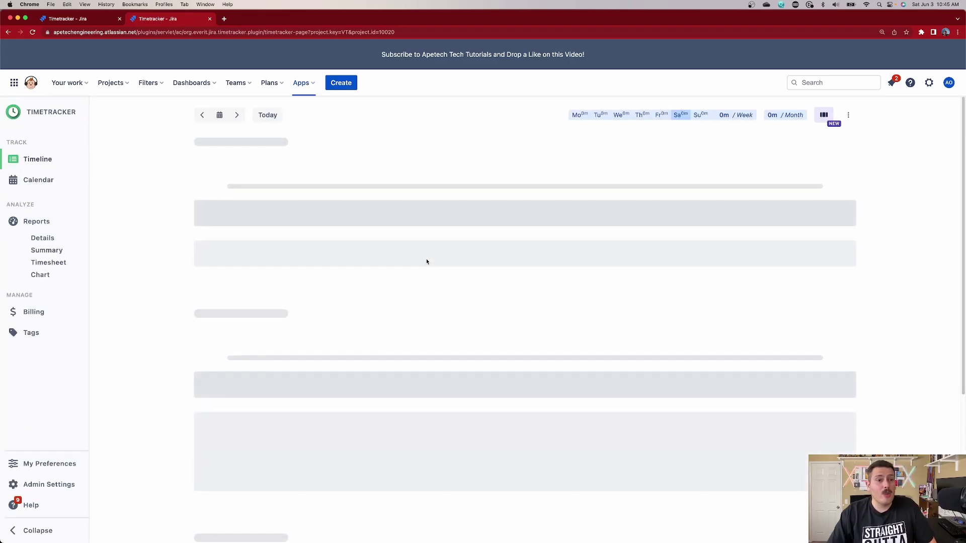
click(49, 262)
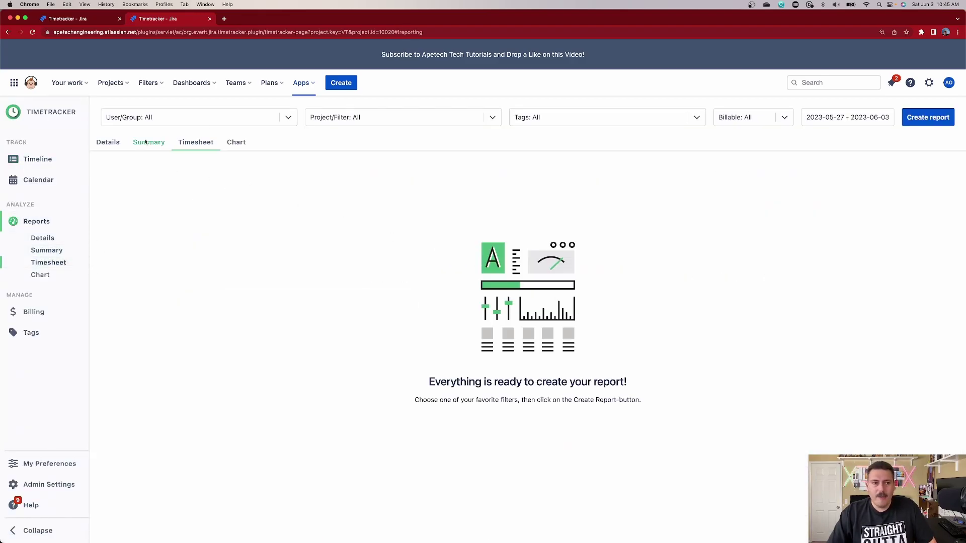
click(922, 118)
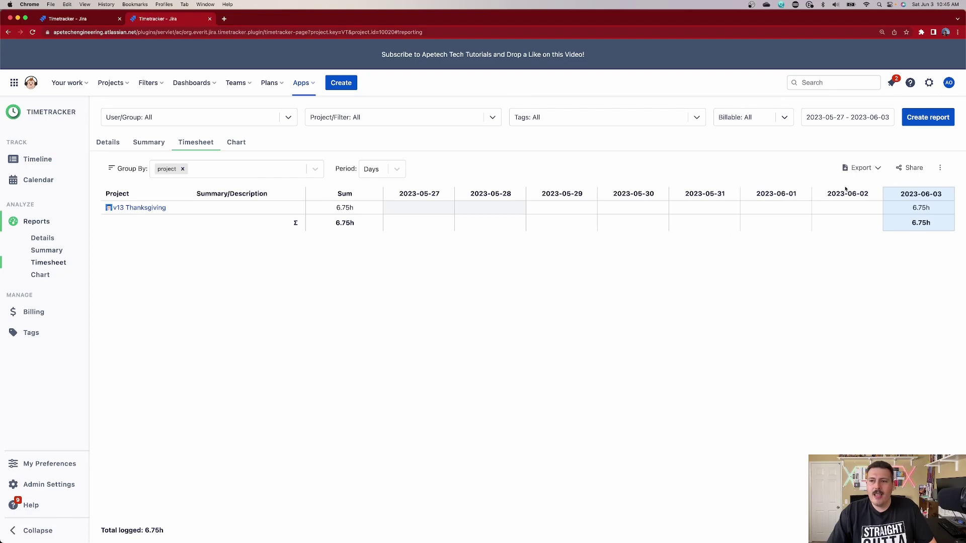
Export the timesheet report as CSV and open the downloaded file.
click(868, 168)
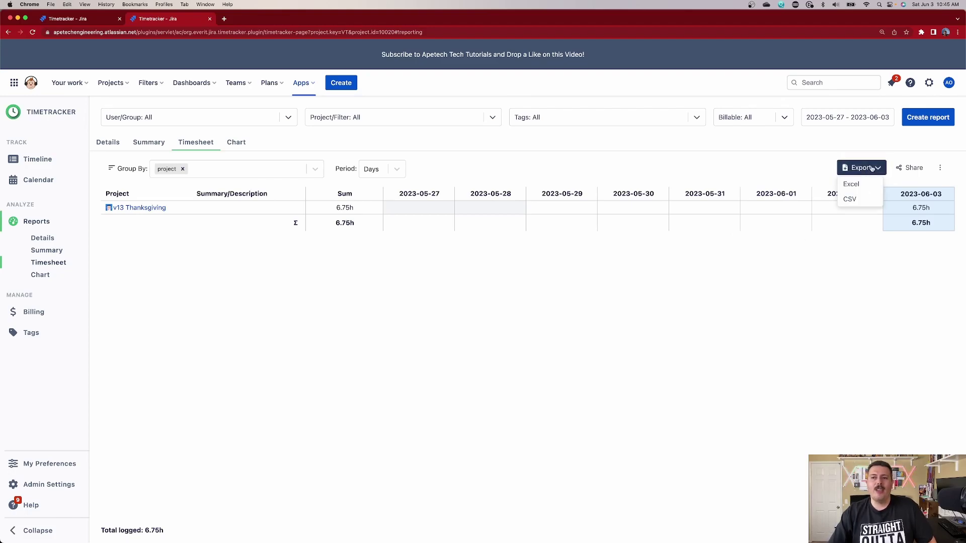
click(852, 201)
click(45, 532)
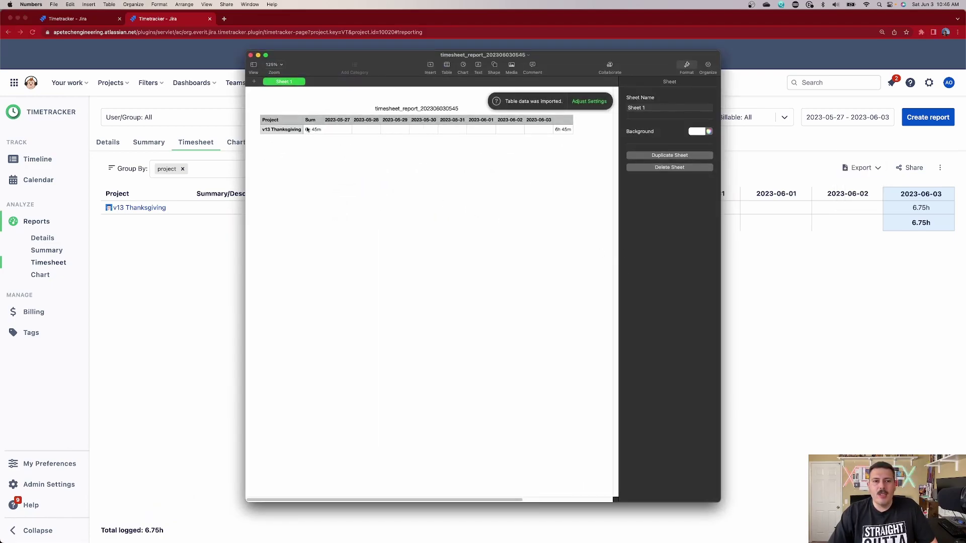
Close the timesheet spreadsheet in Numbers and return to Chrome.
mouse_move(357, 72)
mouse_down()
mouse_move(408, 260)
mouse_move(575, 70)
mouse_up()
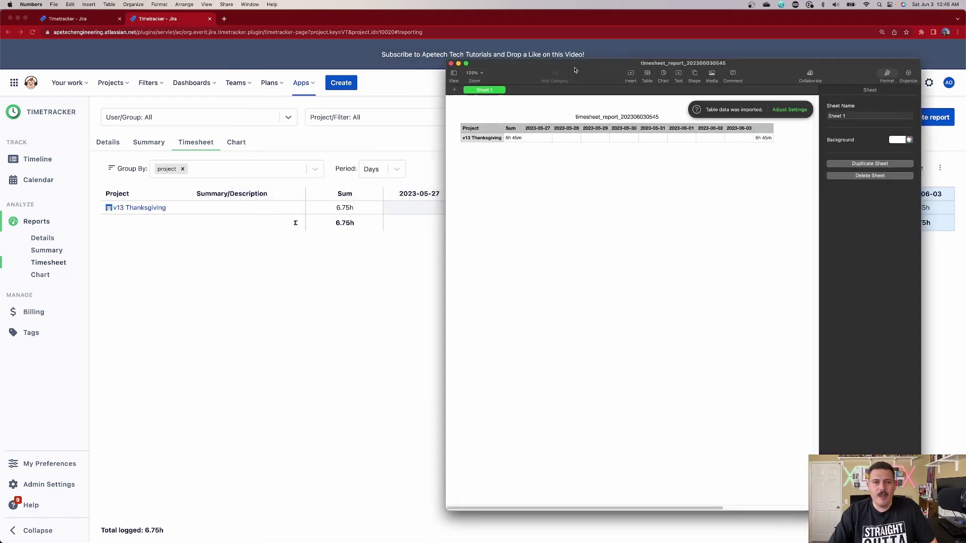
click(452, 62)
click(208, 178)
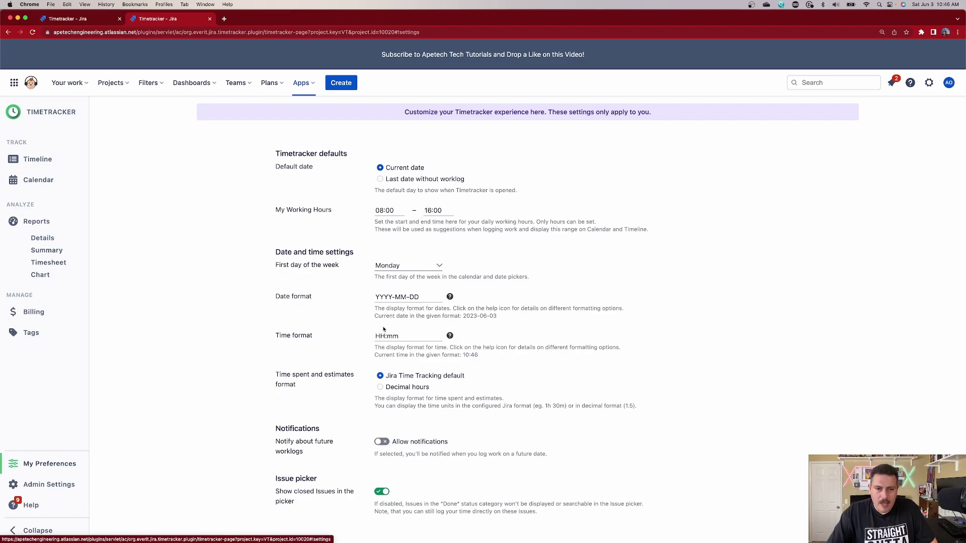
Set the date format to MM-DD-YYYY and time format to hh:mm a, then view the Timeline.
click(426, 298)
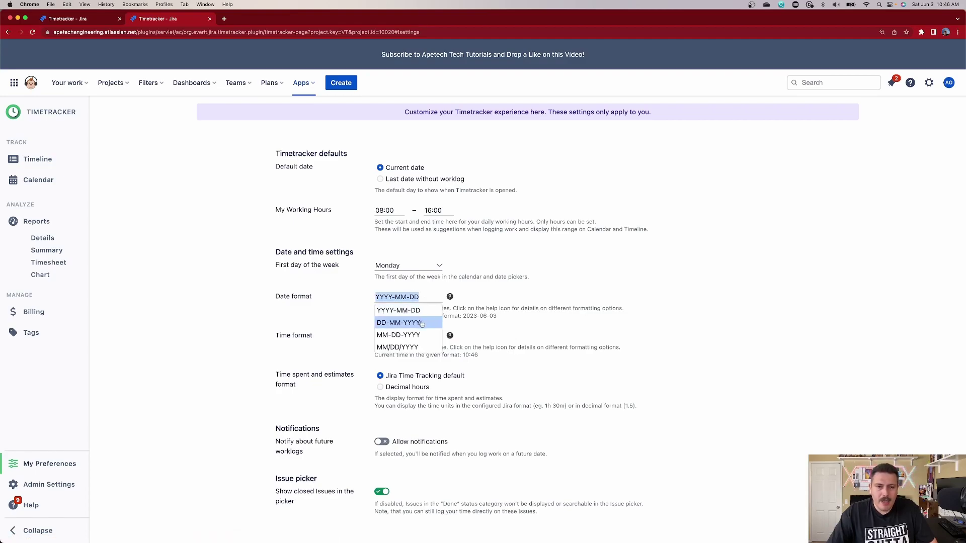
click(408, 335)
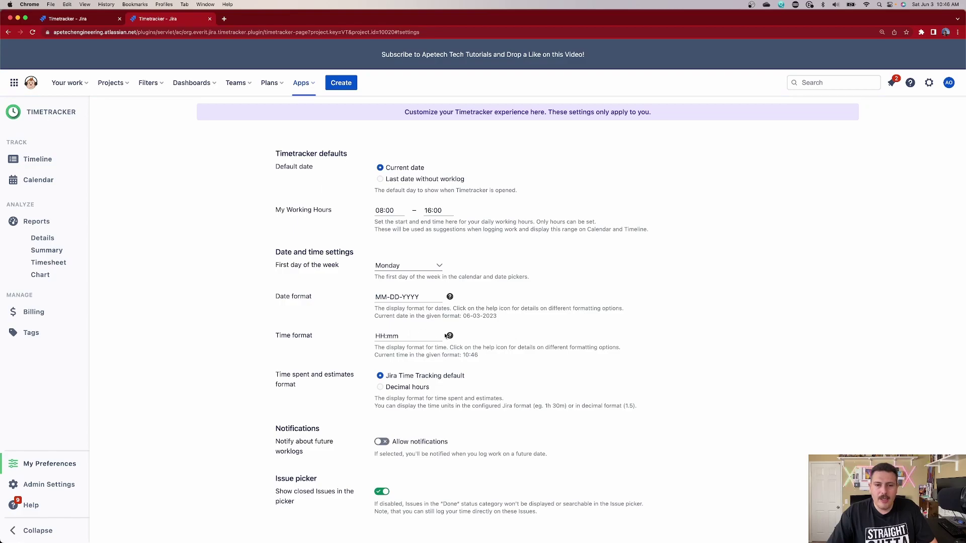
click(415, 338)
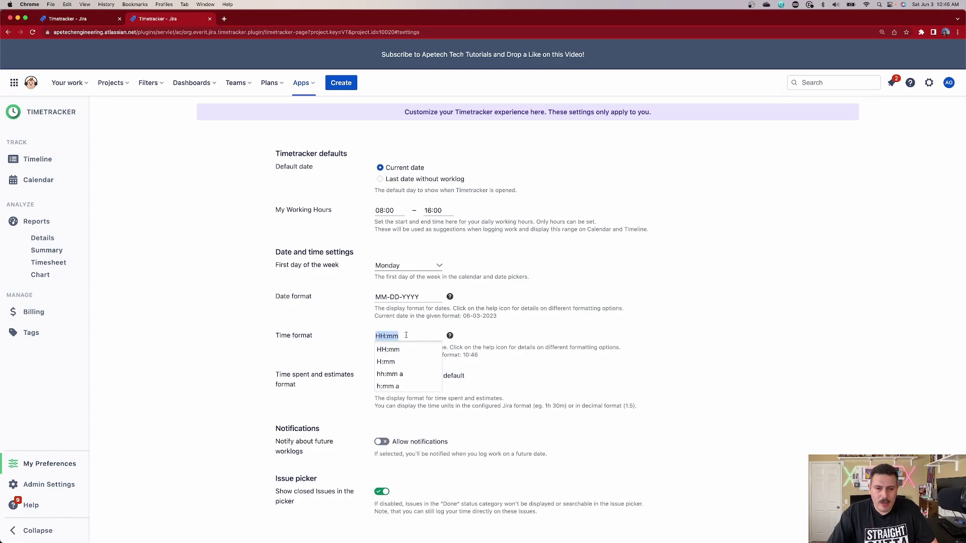
click(415, 375)
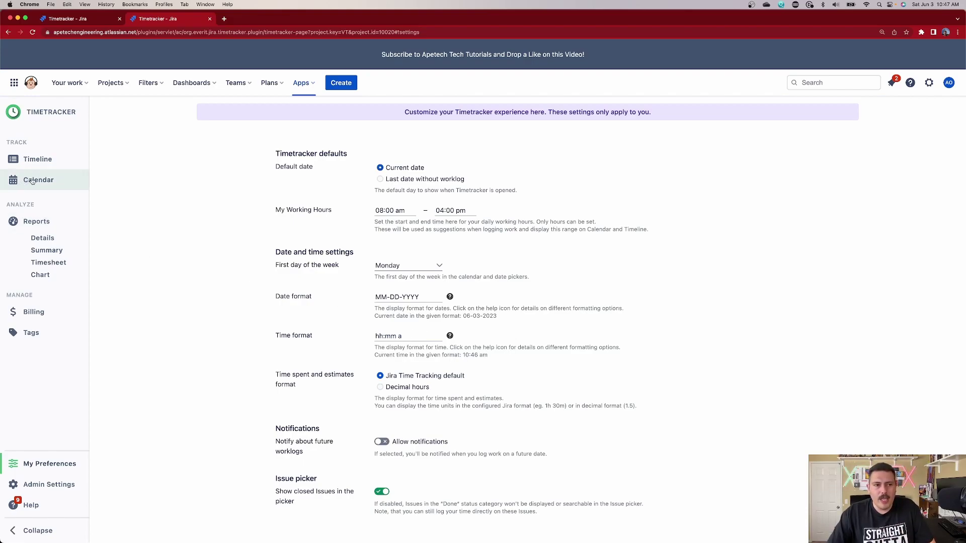
click(39, 159)
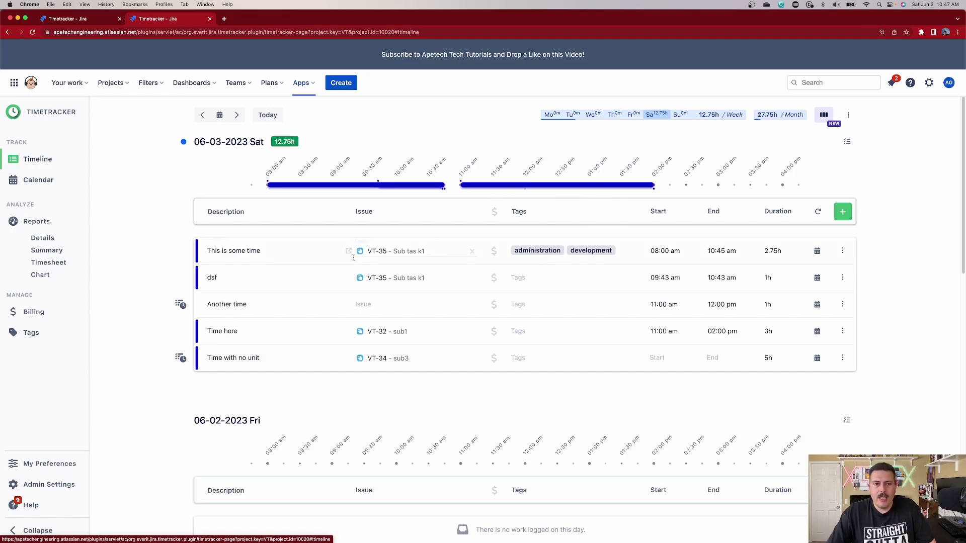
Start a 1.75h worklog on Sunday, June 4, from 08:00 to 09:45 am in the calendar.
click(294, 259)
click(843, 213)
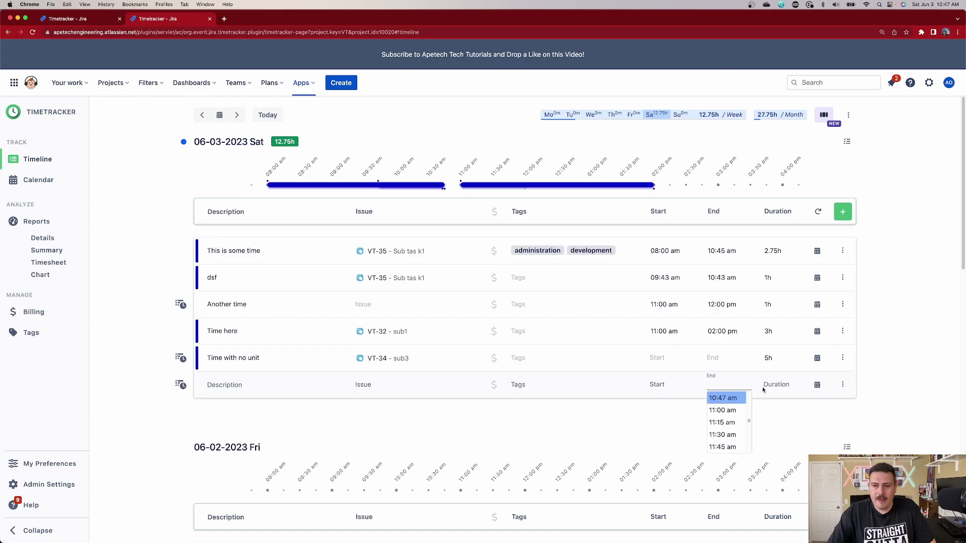
click(47, 182)
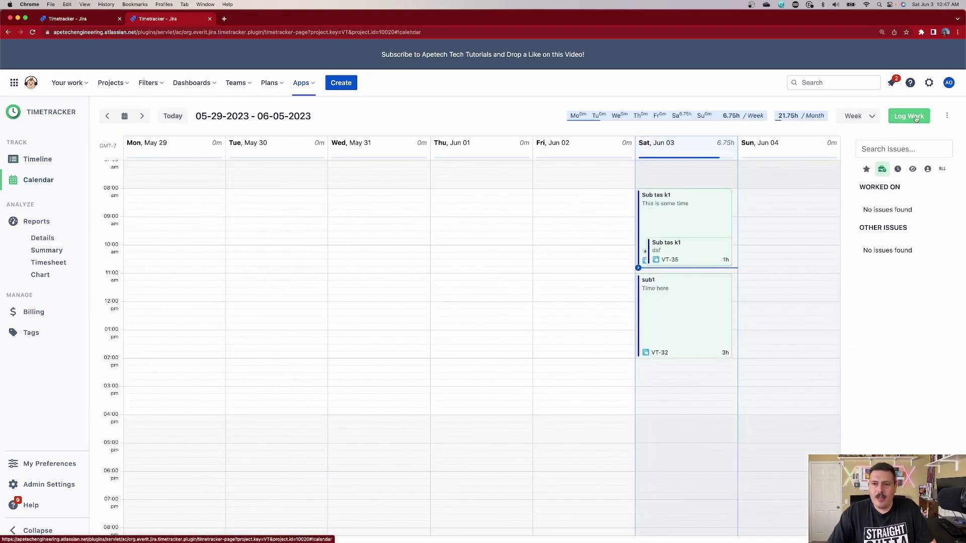
drag(782, 225, 782, 237)
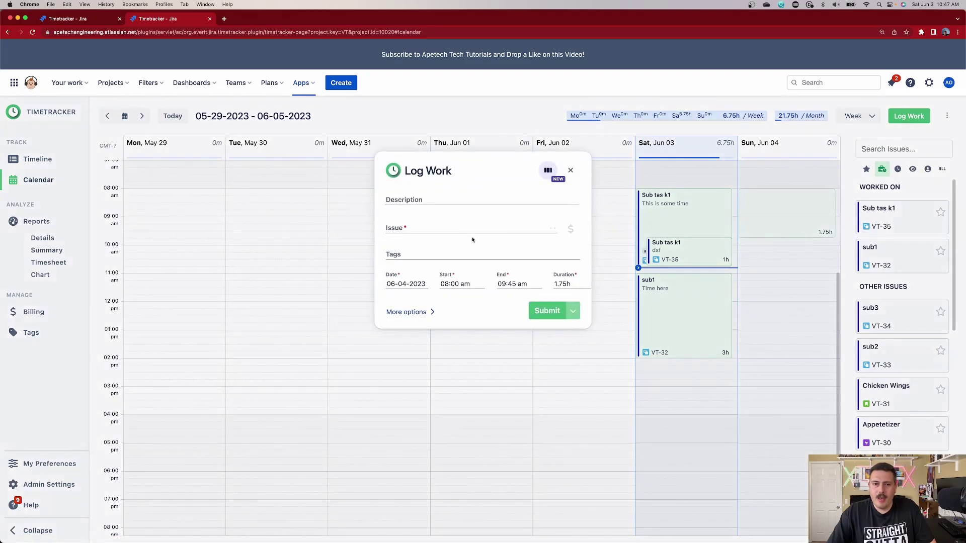